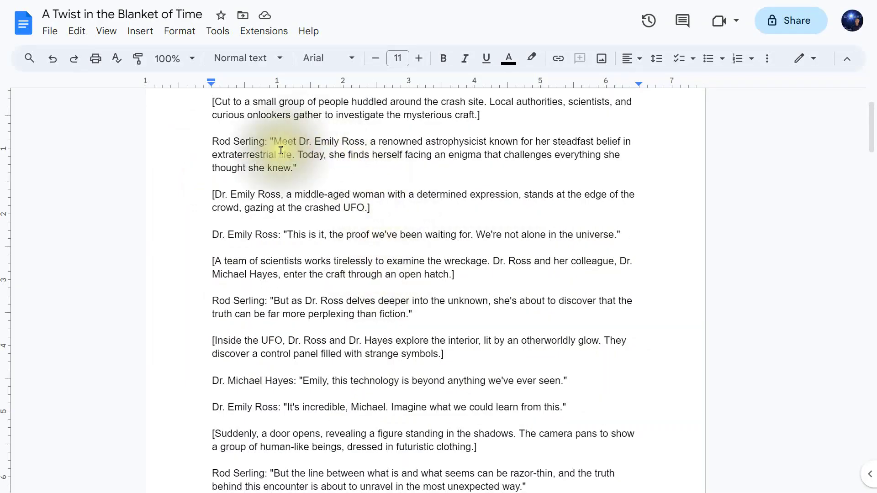
Step: Delete the bookmark beside 'end' near the script's close, then delete the word 'end' itself
scroll(378, 285, "down", 4)
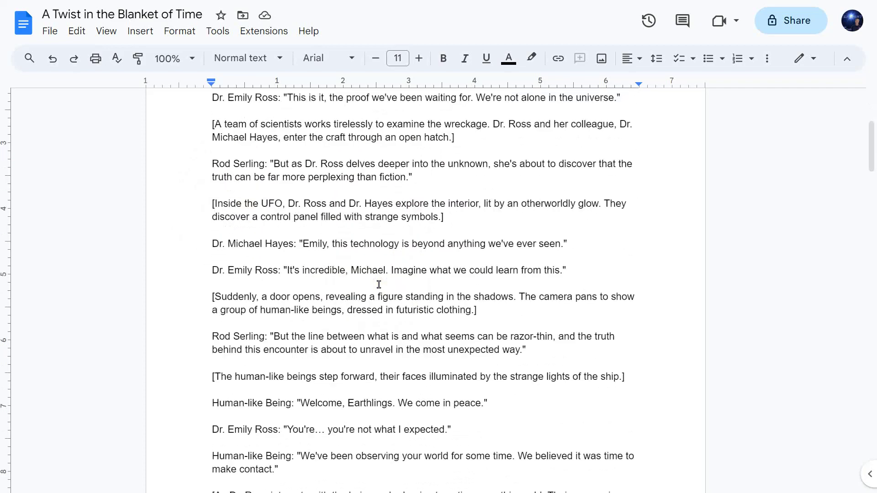
scroll(379, 285, "down", 10)
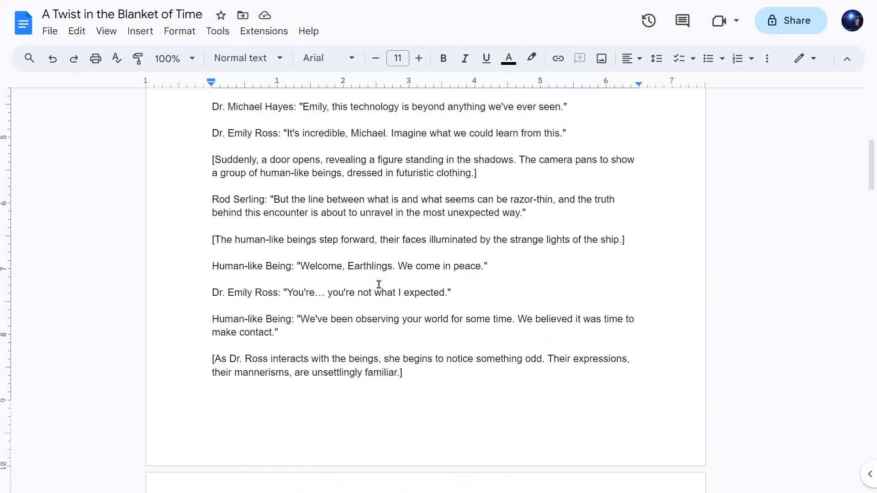
scroll(378, 284, "up", 15)
scroll(379, 285, "down", 20)
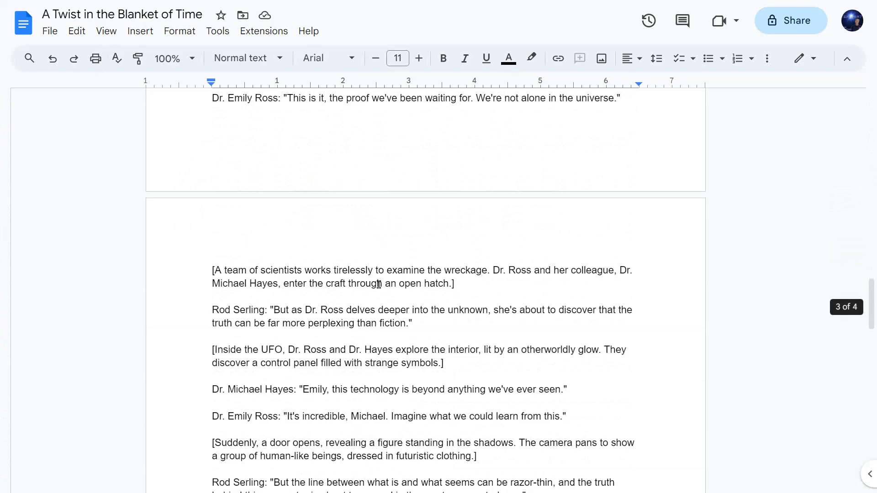
scroll(378, 284, "up", 2)
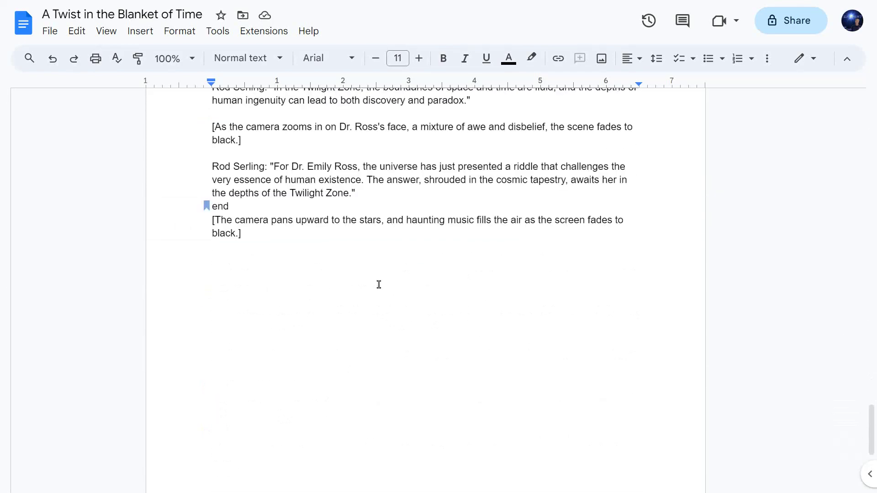
left_click(205, 207)
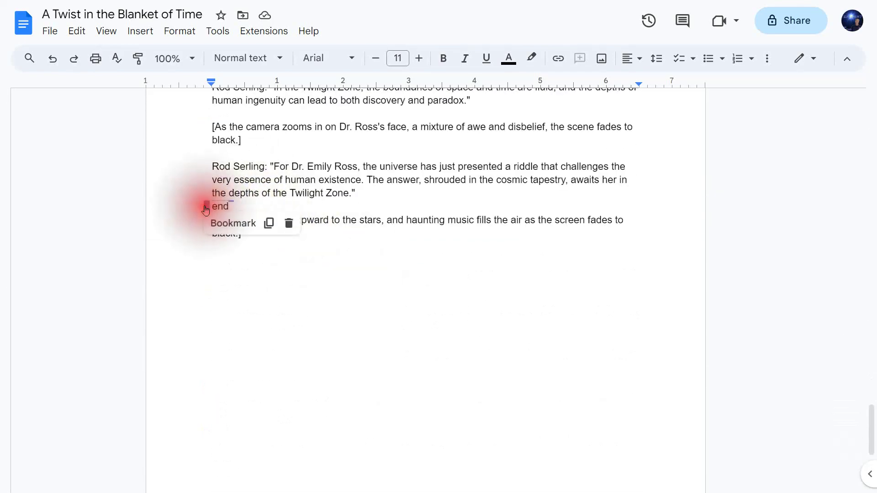
left_click(288, 221)
double_click(238, 204)
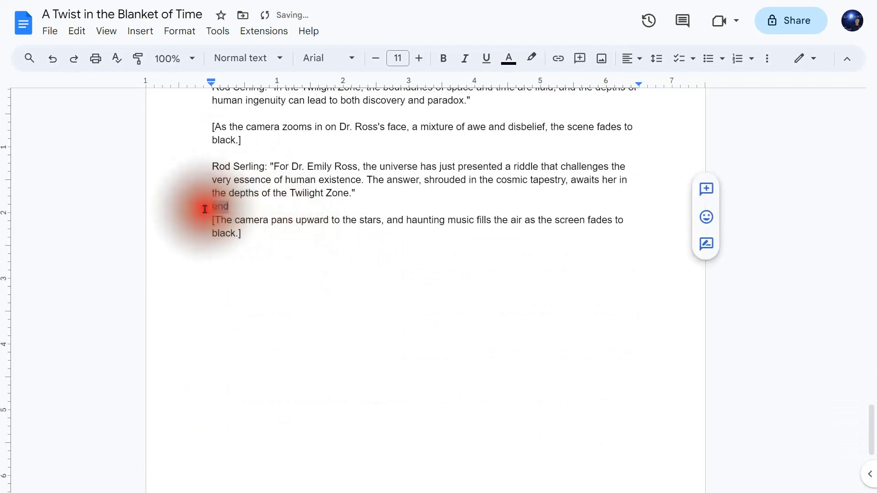
key("BackSpace")
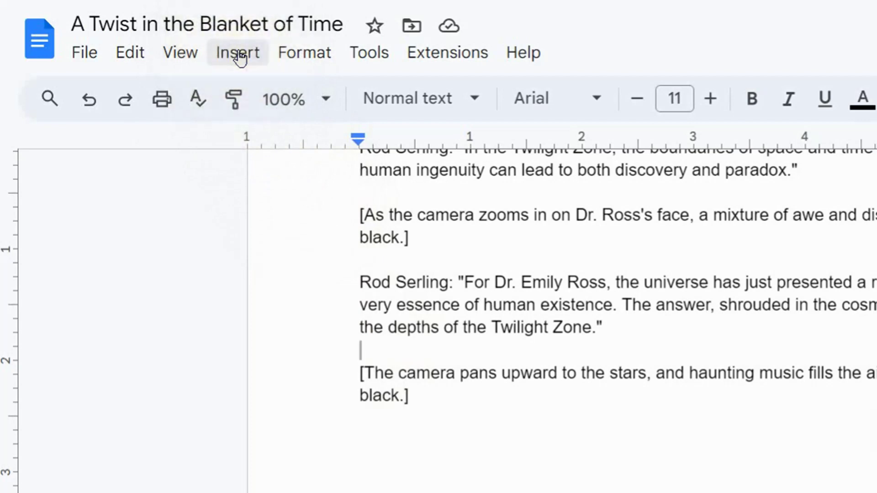
Step: Insert a bookmark on the empty line above the final stage direction, with 'end' typed there
left_click(238, 58)
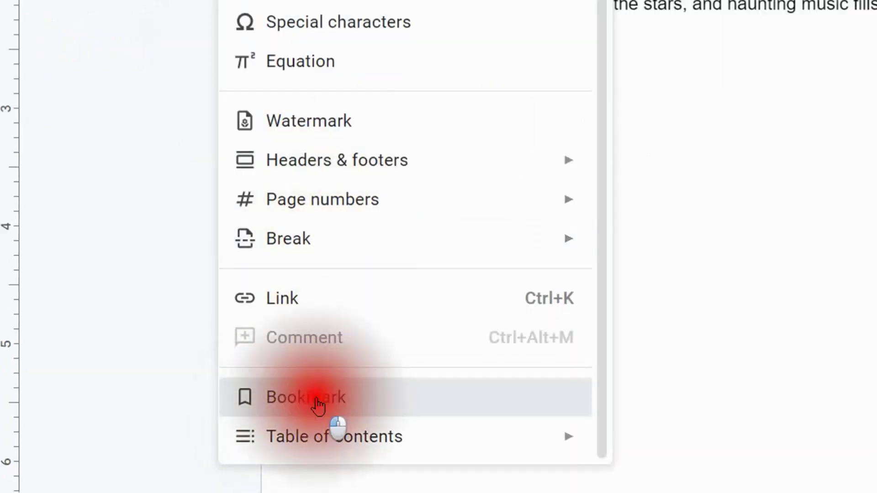
left_click(318, 404)
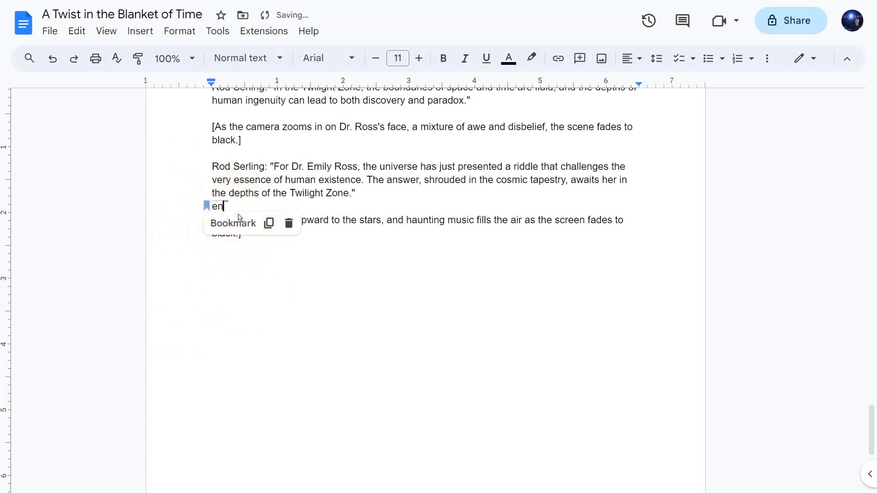
left_click(323, 219)
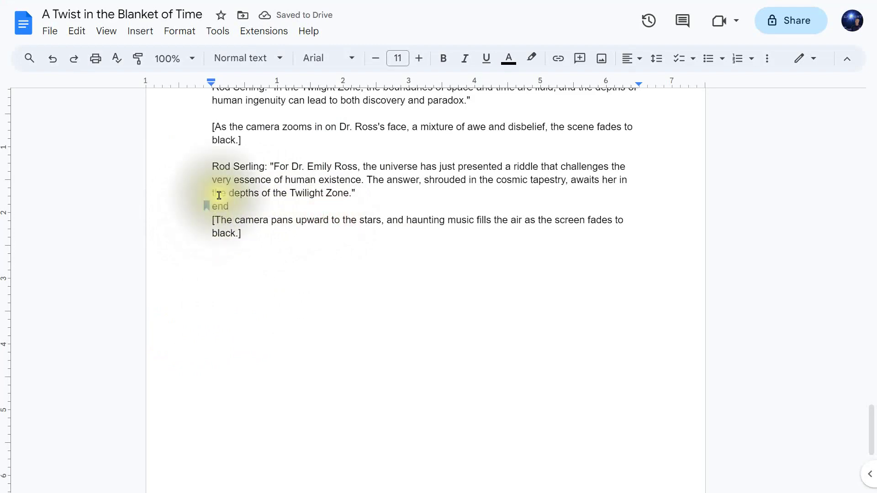
scroll(305, 190, "up", 20)
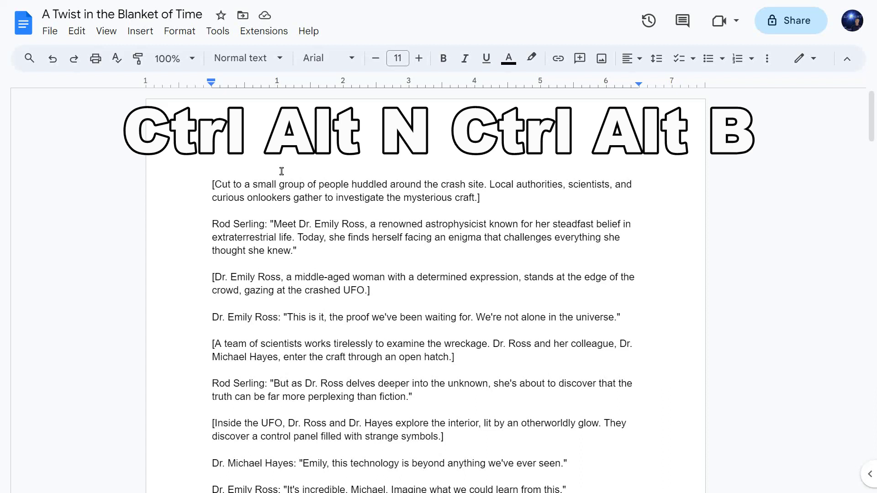
Step: Remove the stray 'b' accidentally typed into the first paragraph
left_click(283, 185)
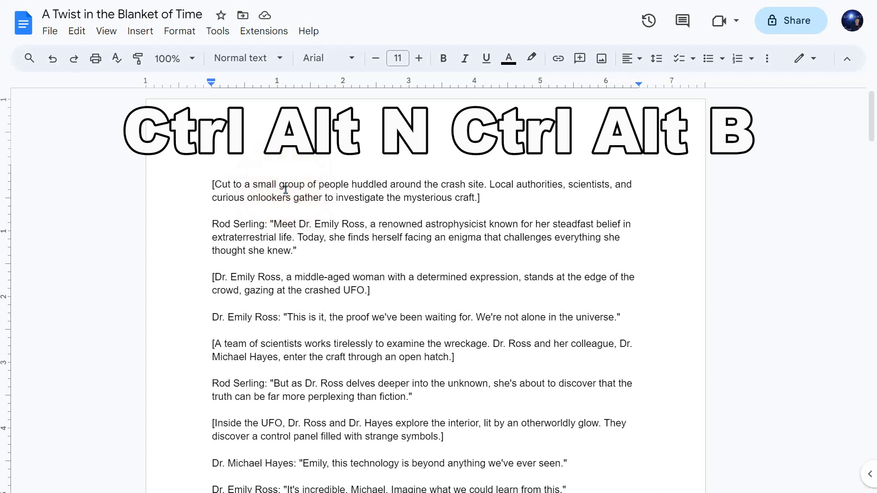
key("ctrl+alt+n")
key("ctrl+alt+b")
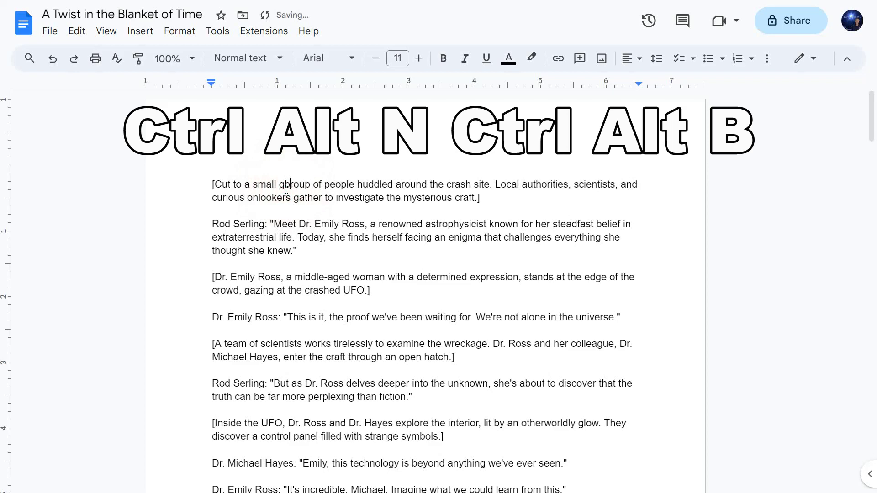
key("BackSpace")
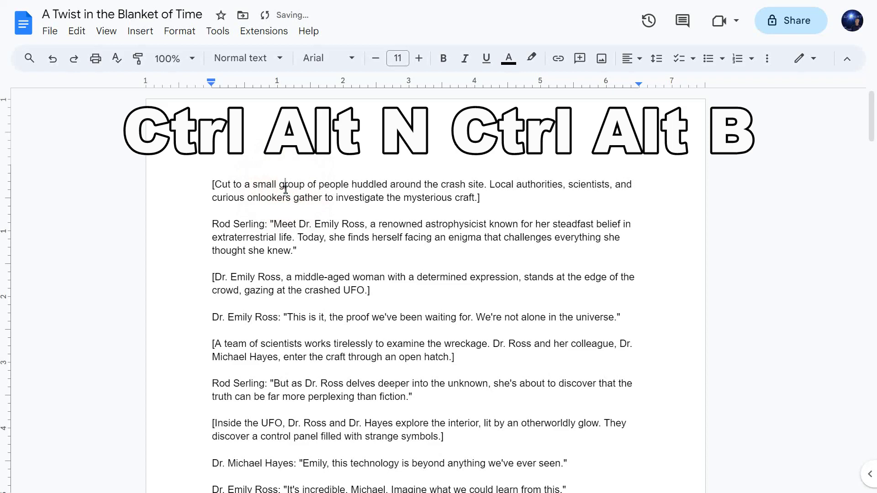
Step: Jump to the bookmarked end line with Ctrl+Alt+N, Ctrl+Alt+B and reopen its bookmark
key("ctrl+alt+n")
key("ctrl+alt+b")
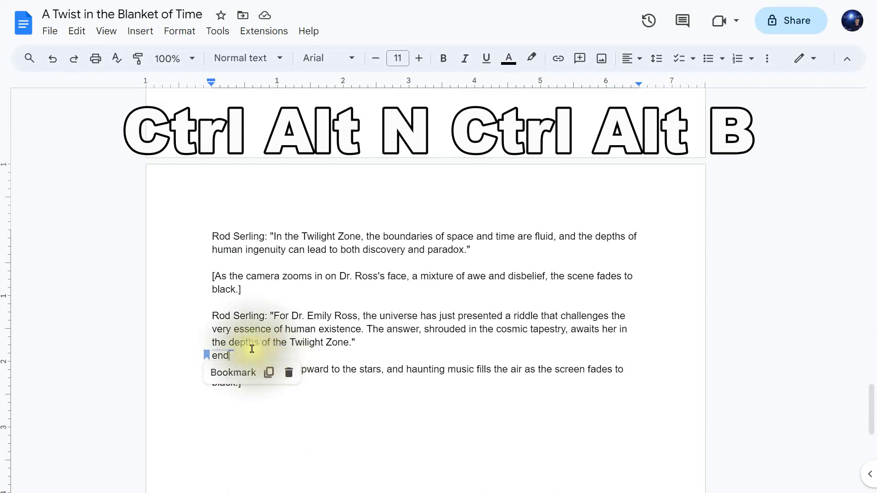
left_click(341, 369)
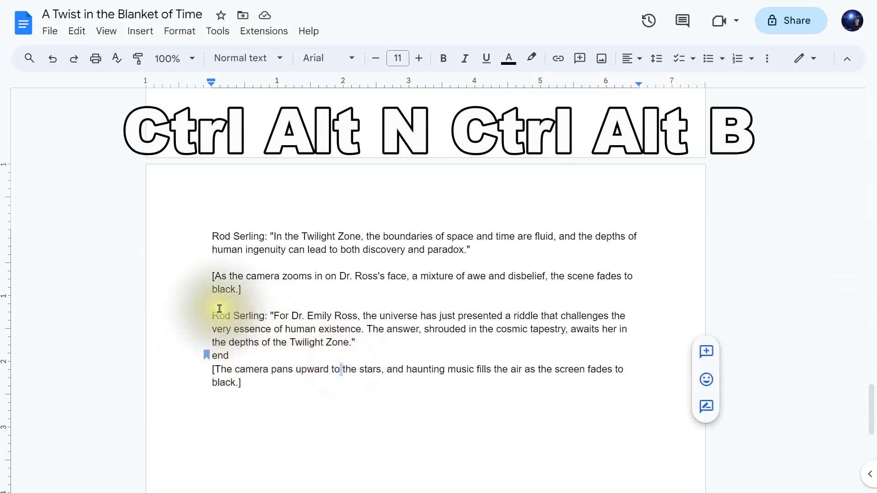
left_click(237, 348)
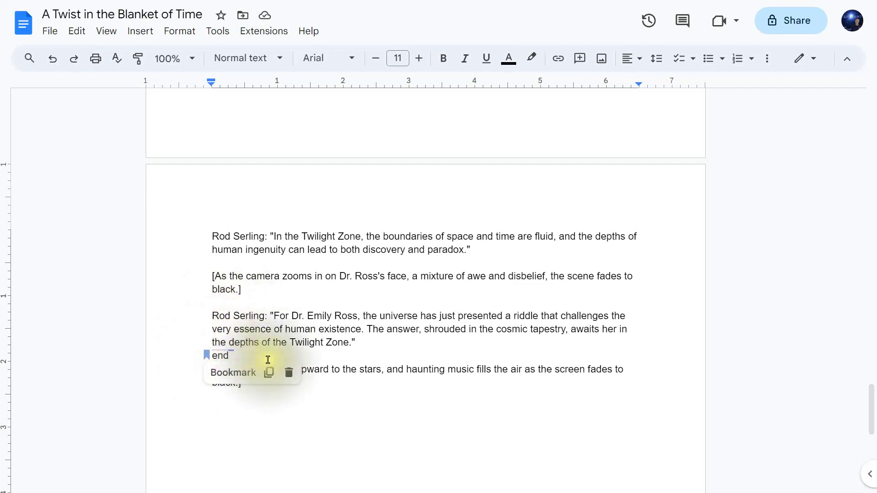
Step: Delete the end-line bookmark and bookmark the start of the Dr. Michael Hayes line instead
left_click(287, 375)
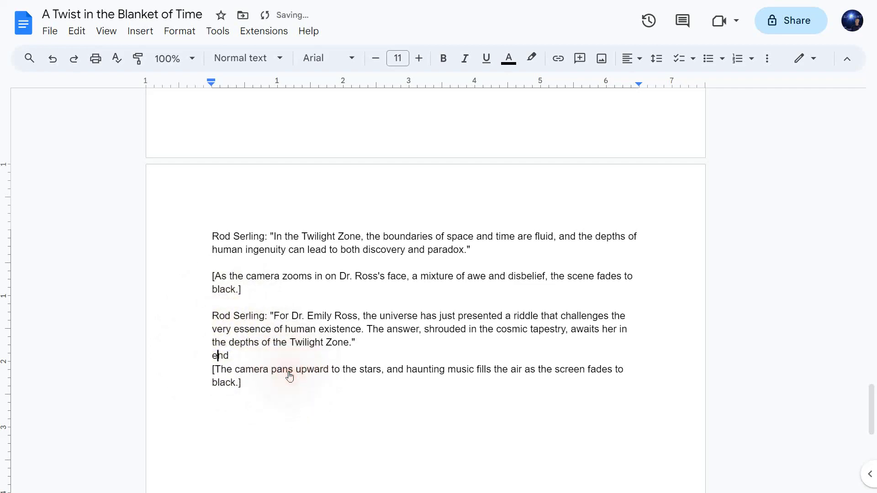
scroll(242, 319, "up", 10)
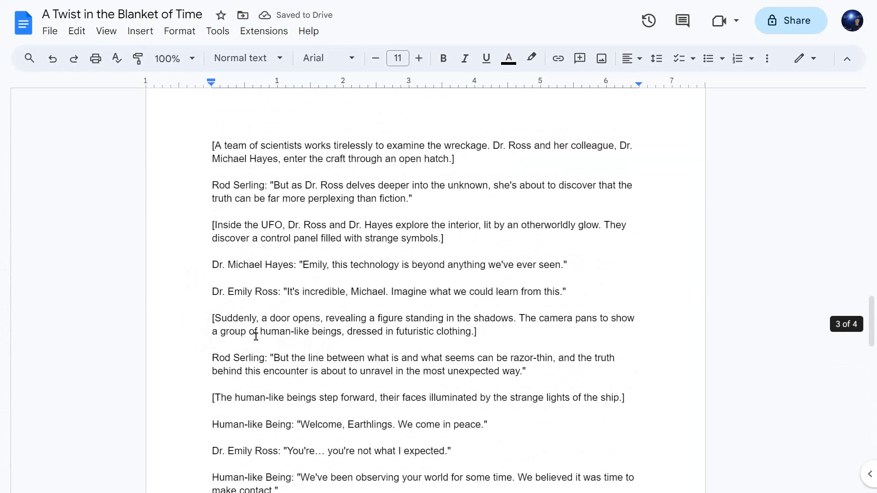
left_click(213, 265)
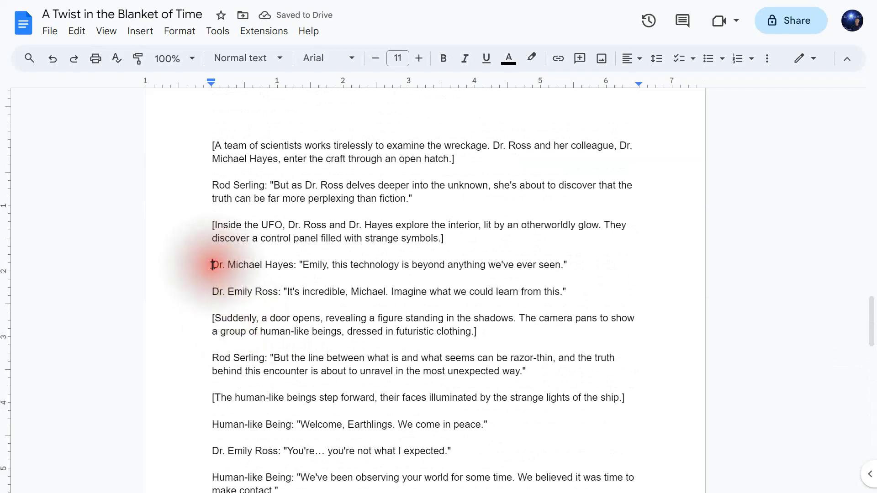
left_click(140, 30)
left_click(194, 462)
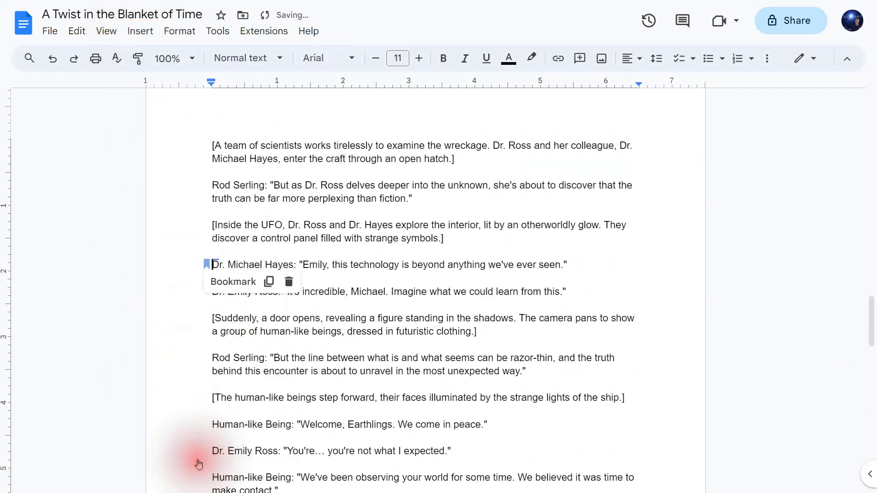
left_click(352, 269)
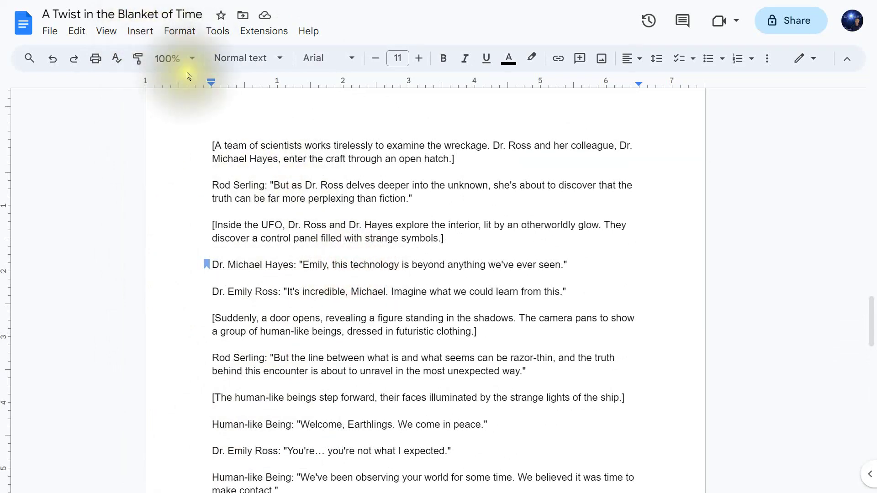
Step: Add the comment 'Here' at the start of the Human-like Being's observing line
scroll(372, 357, "down", 4)
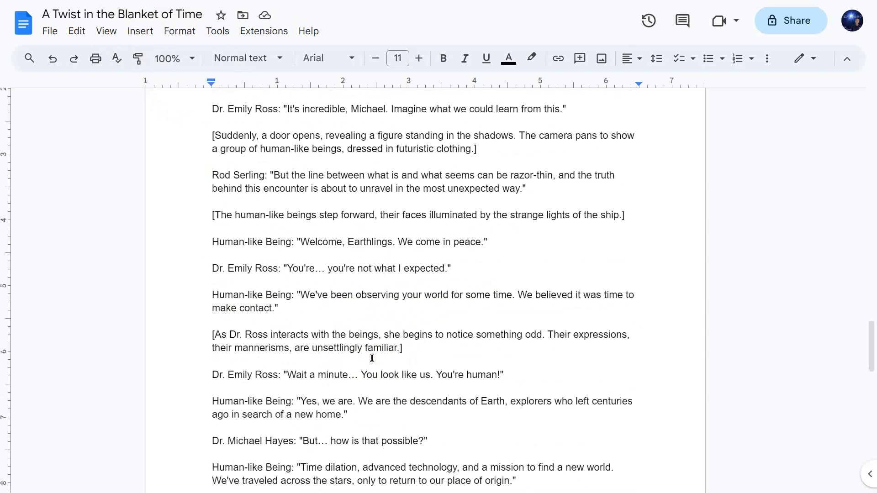
left_click(207, 297)
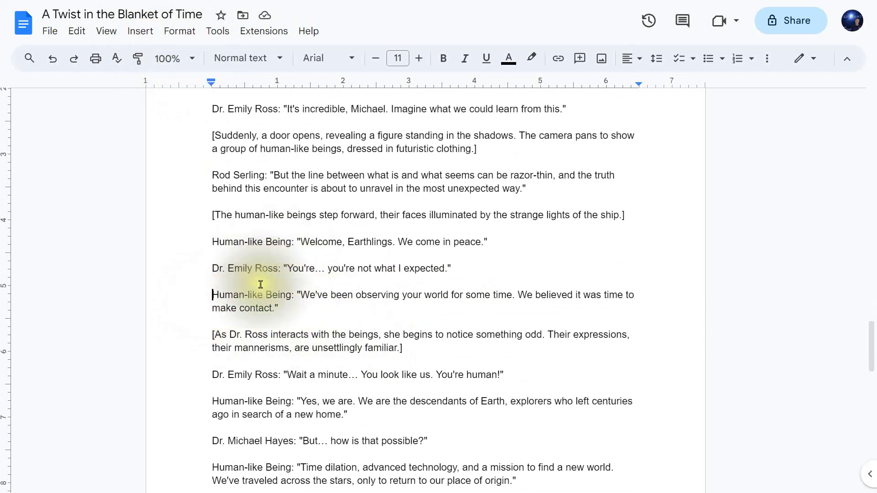
left_click(141, 31)
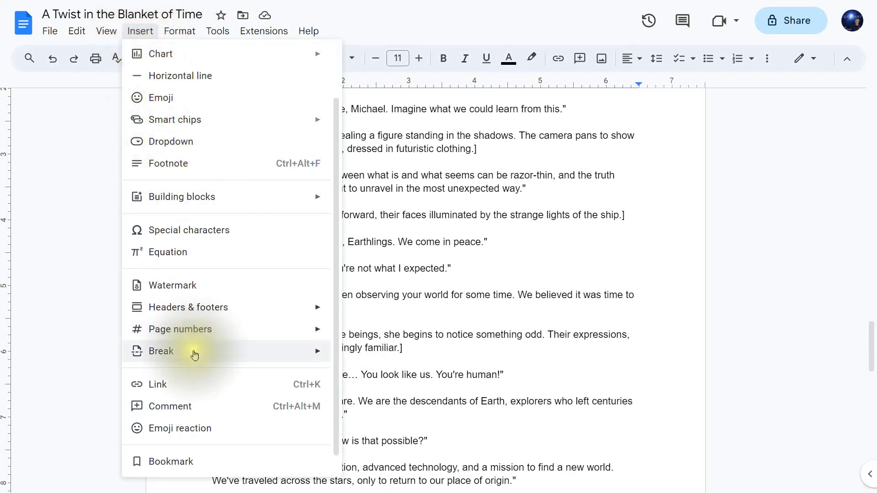
left_click(170, 406)
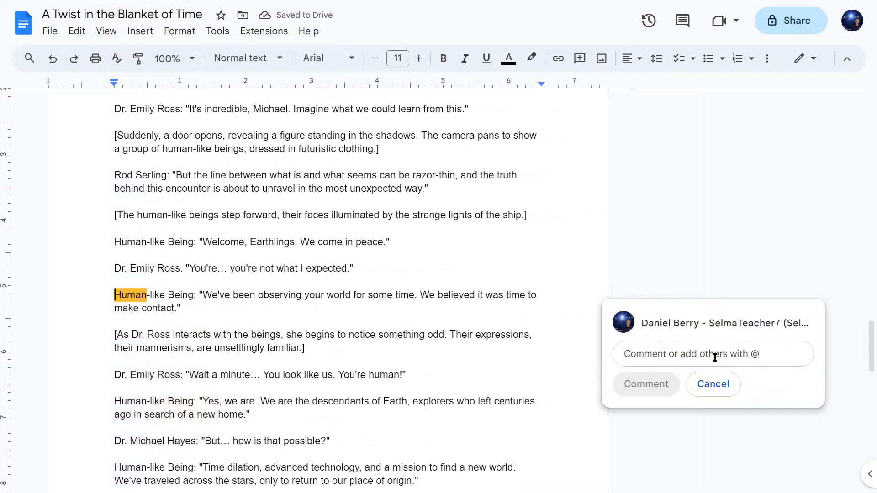
type("Here")
left_click(662, 384)
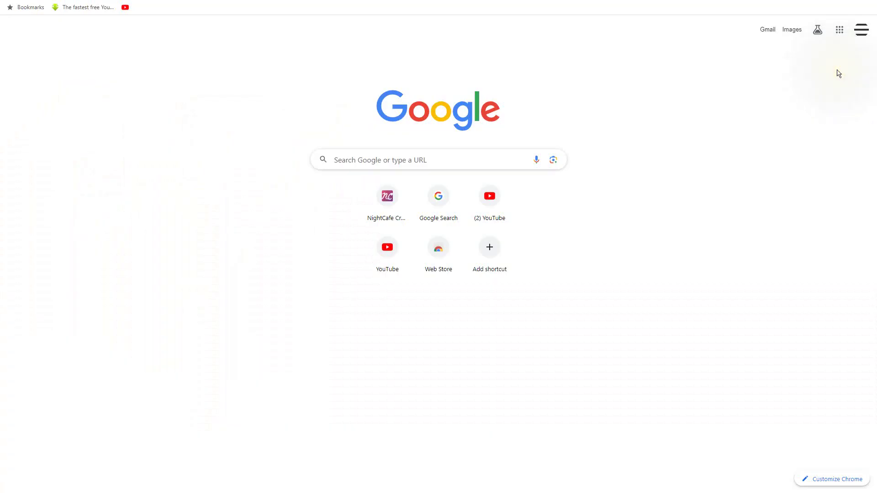
Step: Open Google Drive from the Google apps grid
left_click(845, 36)
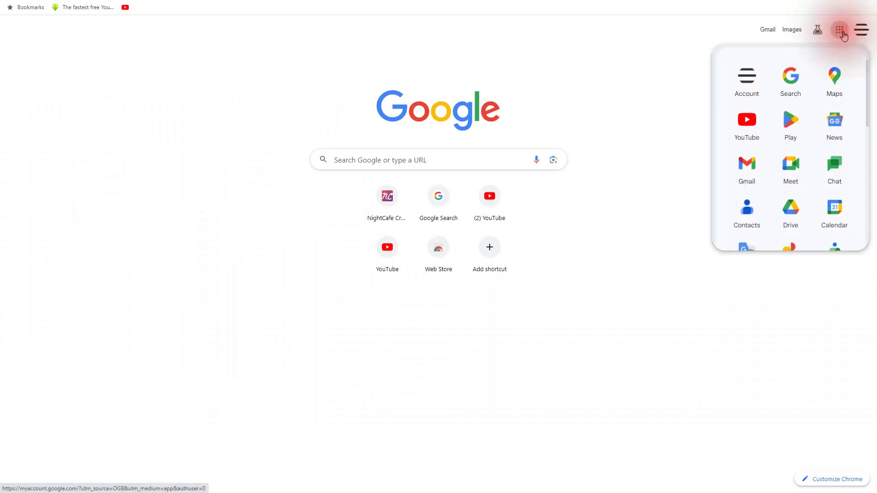
left_click(797, 208)
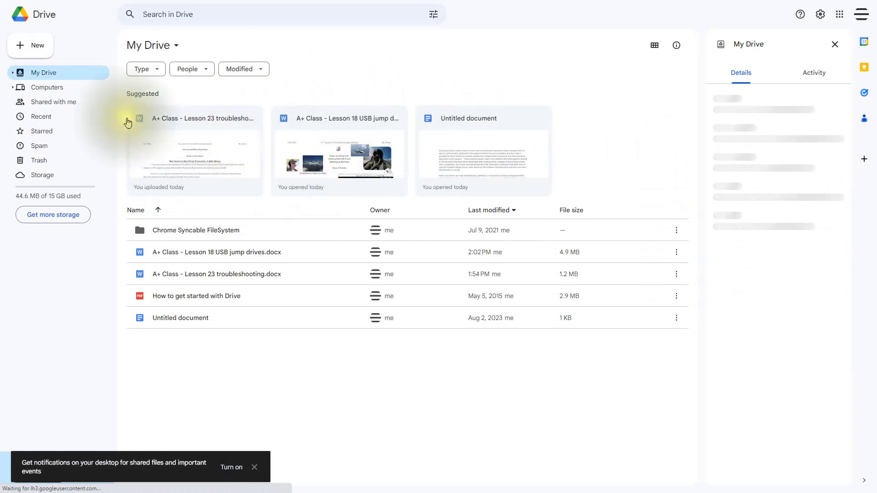
Step: Upload 'A+ Class - Lesson 18 USB jump drives.docx', replacing the existing copy in My Drive
left_click(32, 46)
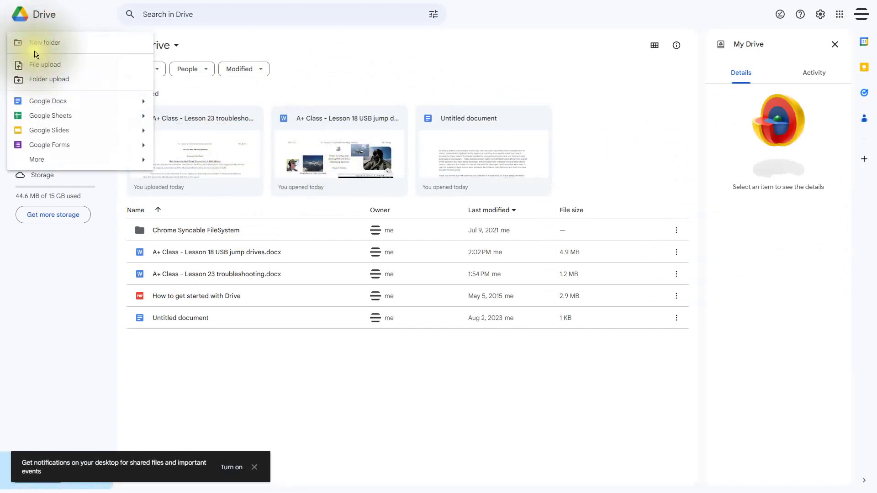
left_click(45, 66)
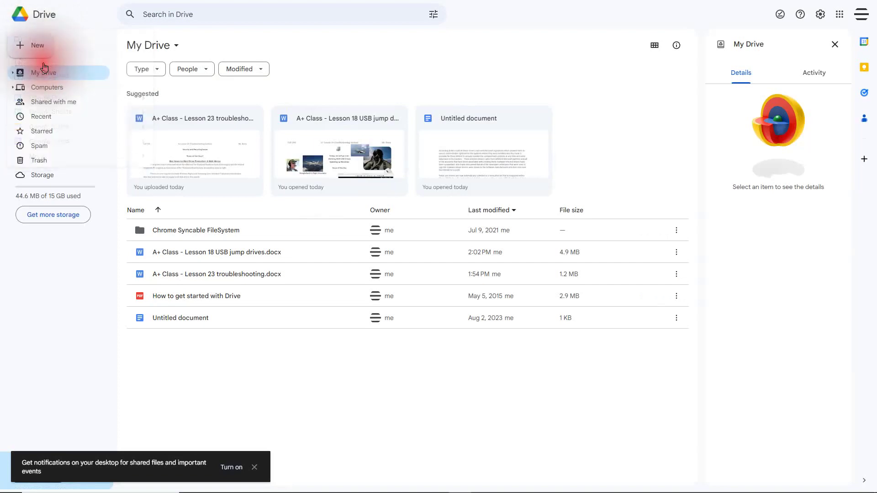
left_click(179, 68)
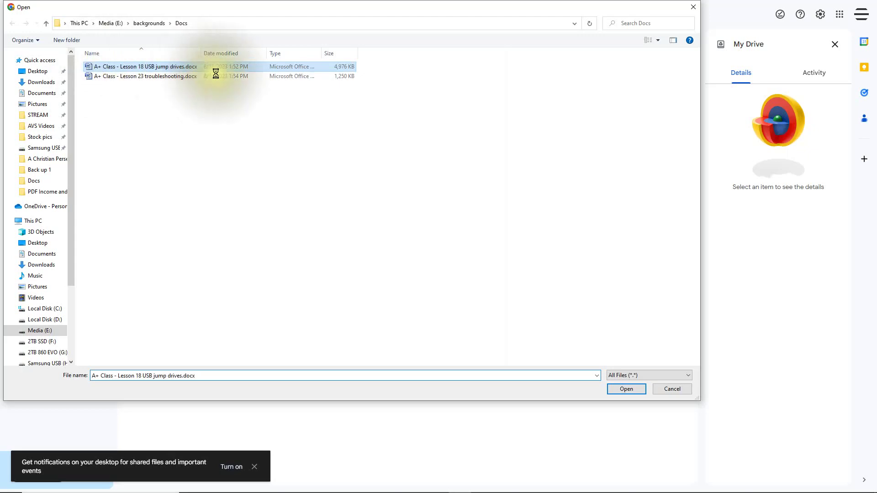
left_click(626, 388)
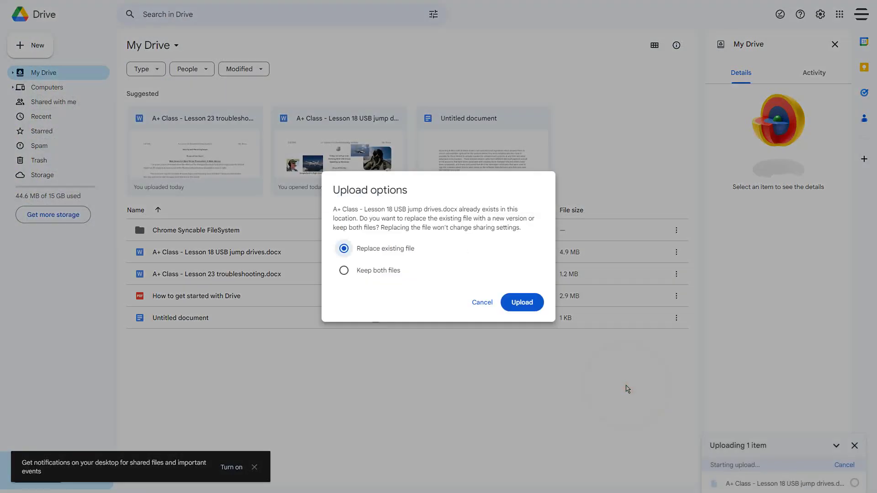
left_click(523, 304)
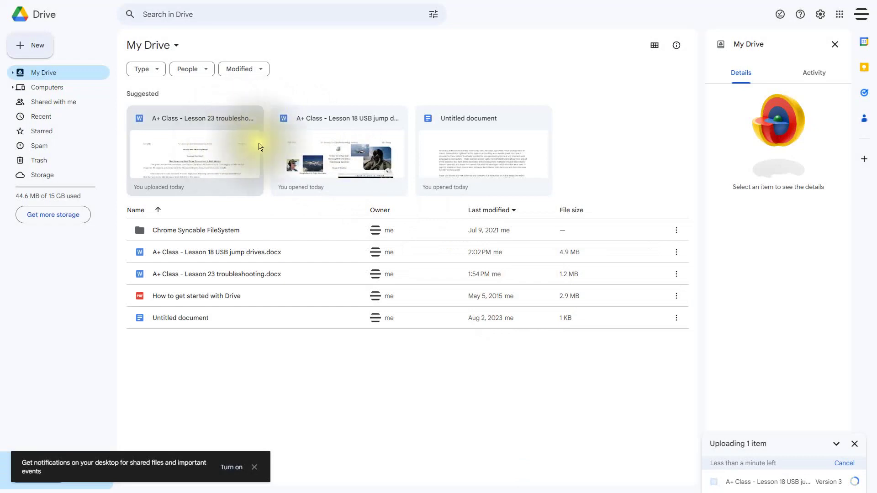
Step: Open the Lesson 18 file with Google Docs
right_click(309, 145)
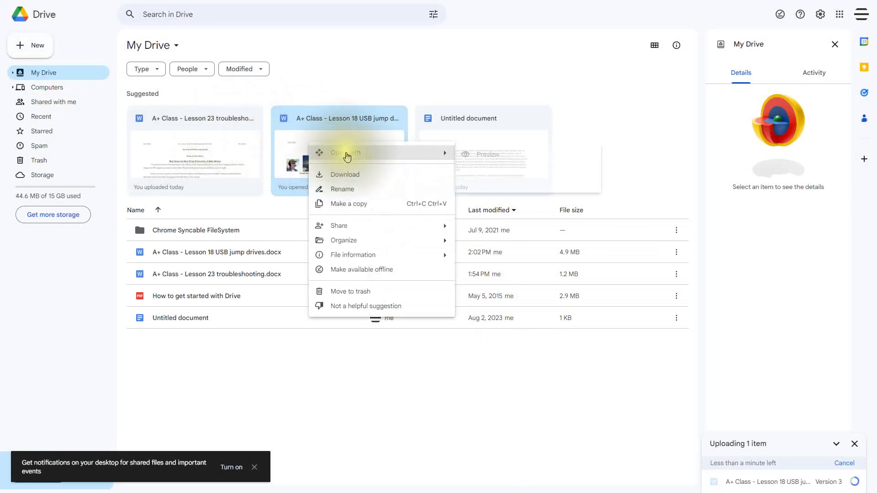
mouse_move(353, 157)
left_click(494, 184)
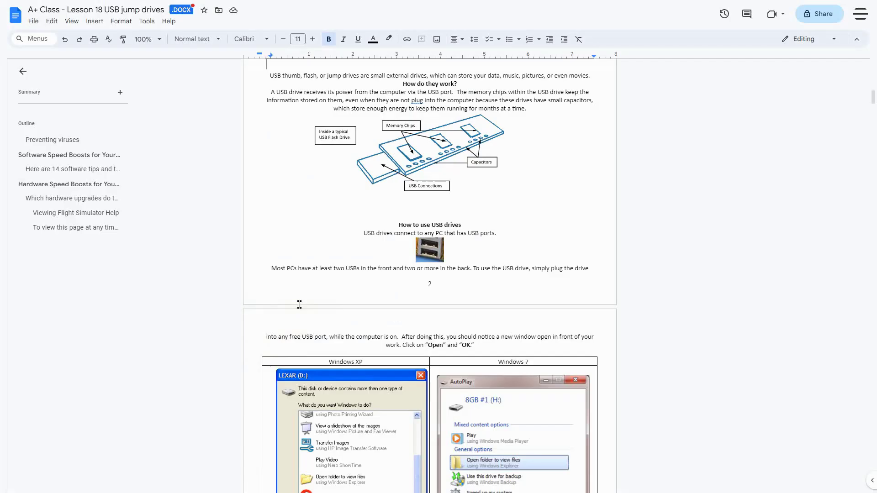
Step: Raise the 'Speeding up Windows' heading's font size from 11 to 12 pt
scroll(518, 288, "down", 20)
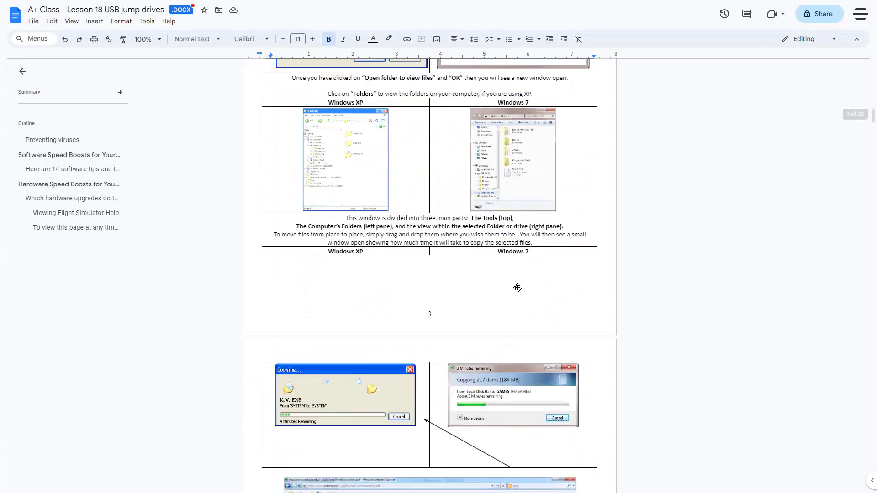
scroll(517, 287, "down", 20)
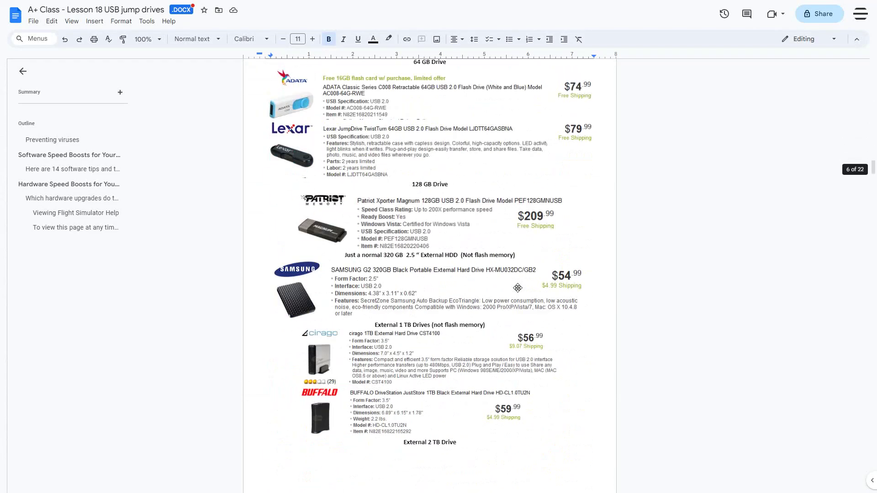
left_click_drag(399, 243, 465, 242)
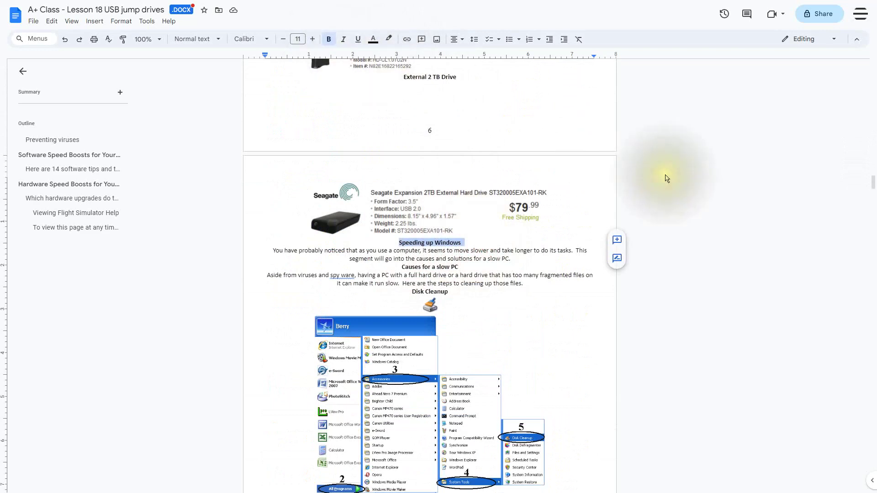
left_click(312, 39)
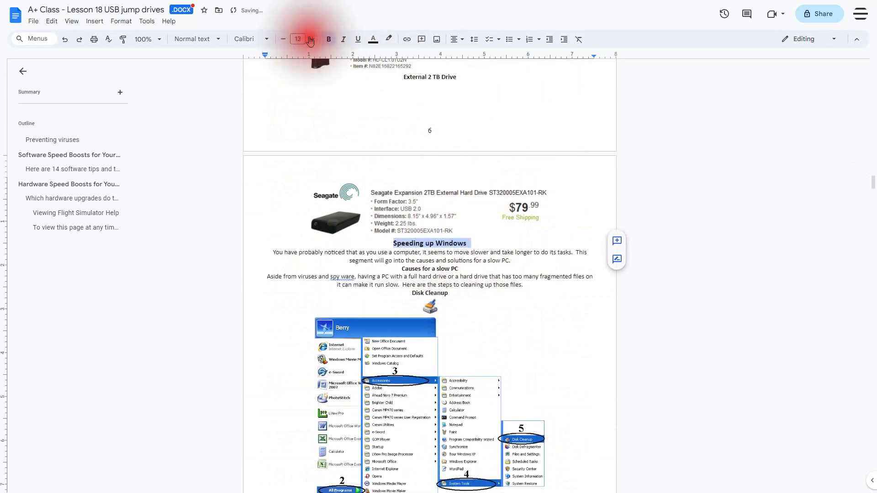
left_click(419, 259)
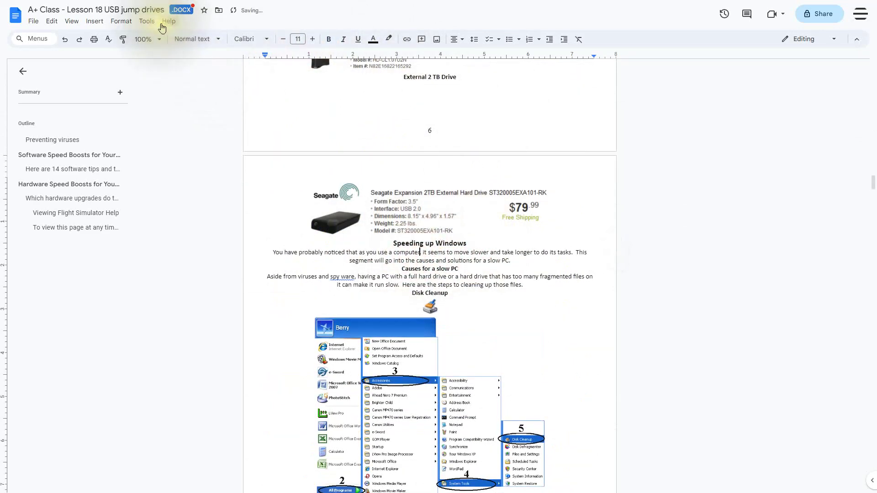
left_click(811, 20)
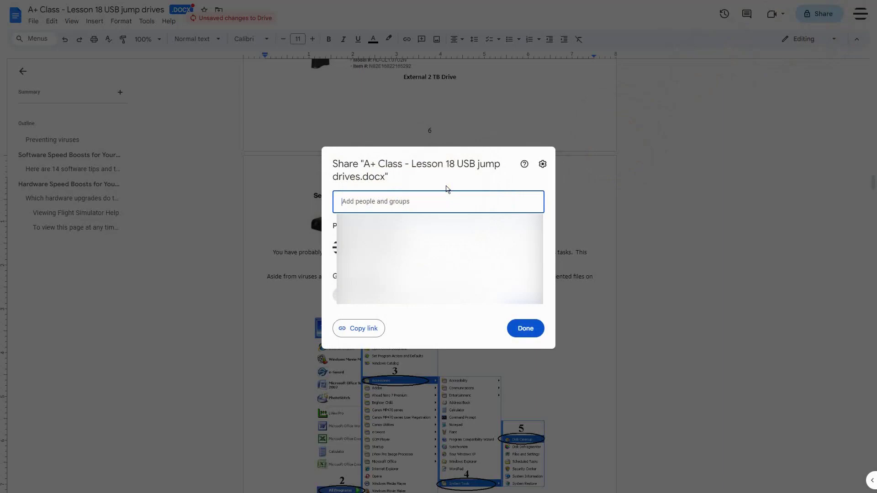
left_click(525, 330)
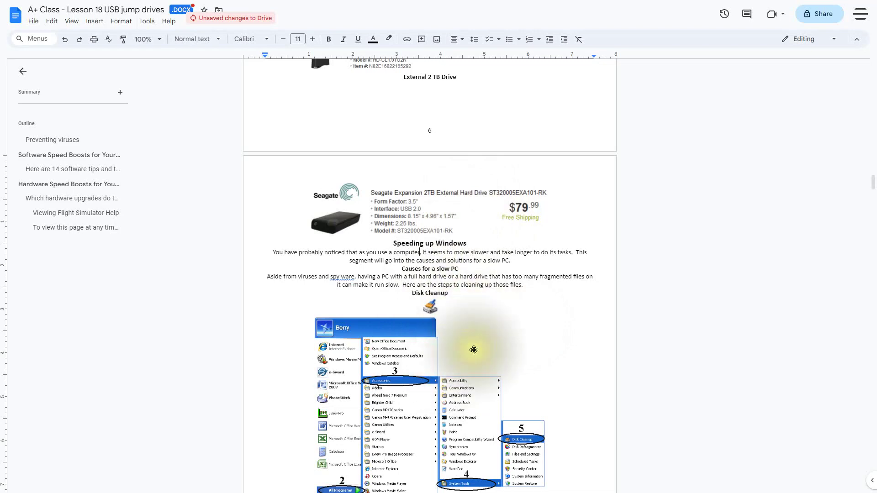
scroll(486, 373, "down", 4)
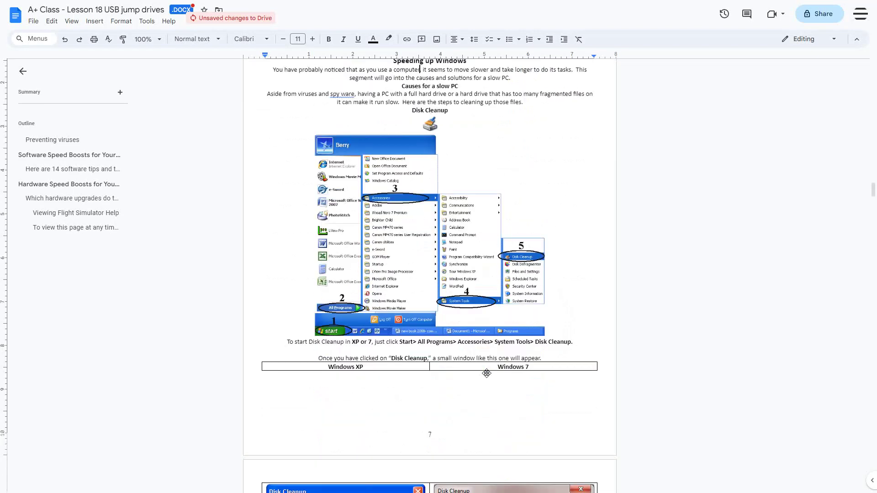
scroll(486, 373, "down", 2)
scroll(487, 373, "down", 2)
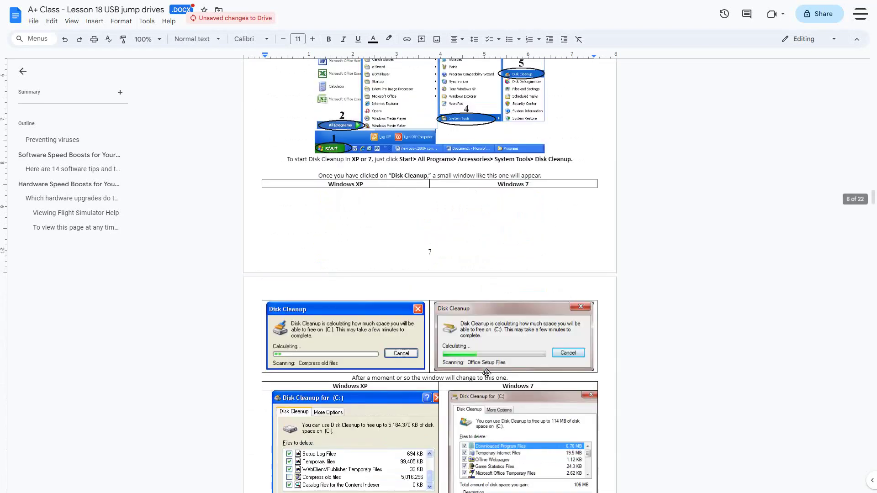
scroll(487, 373, "down", 2)
scroll(487, 373, "down", 4)
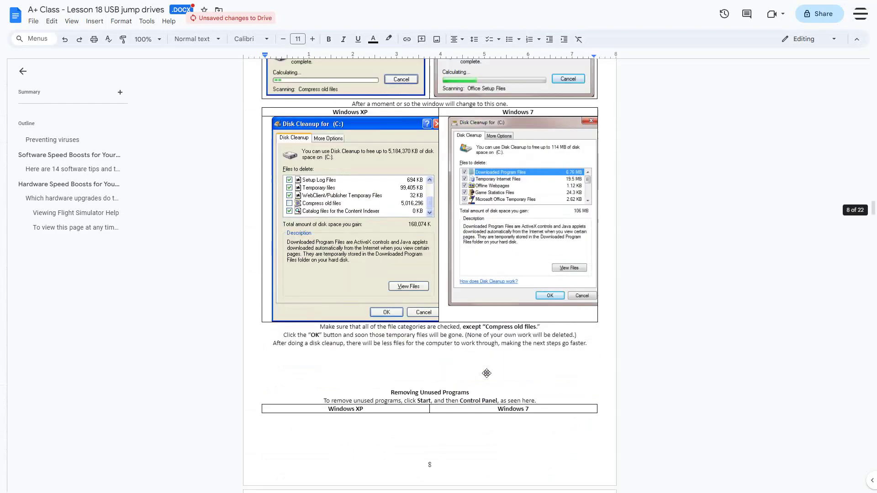
scroll(487, 373, "down", 2)
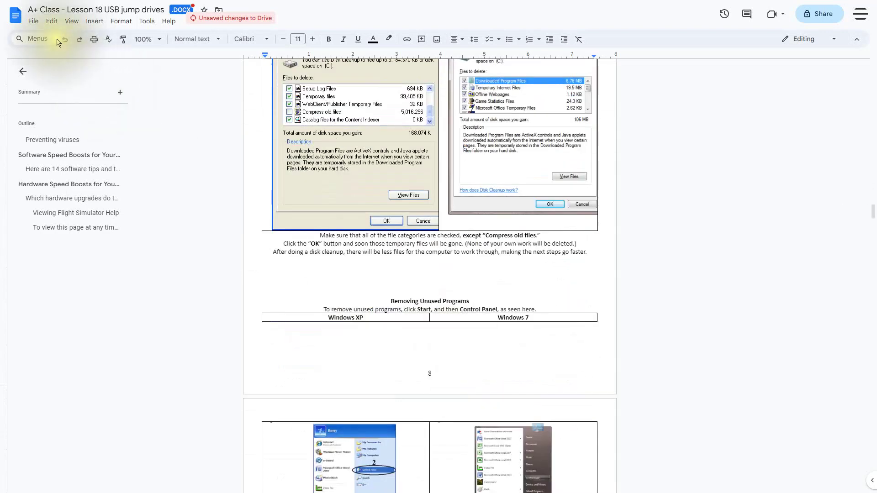
left_click(32, 22)
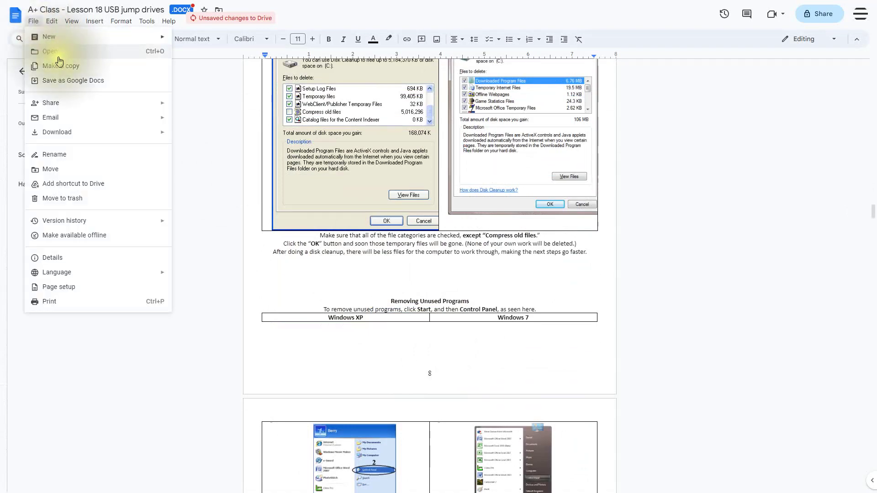
mouse_move(58, 132)
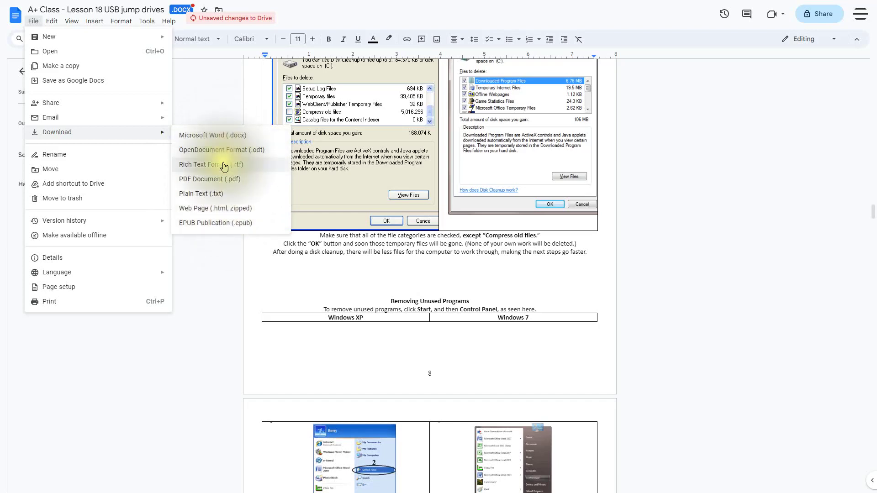
left_click(667, 231)
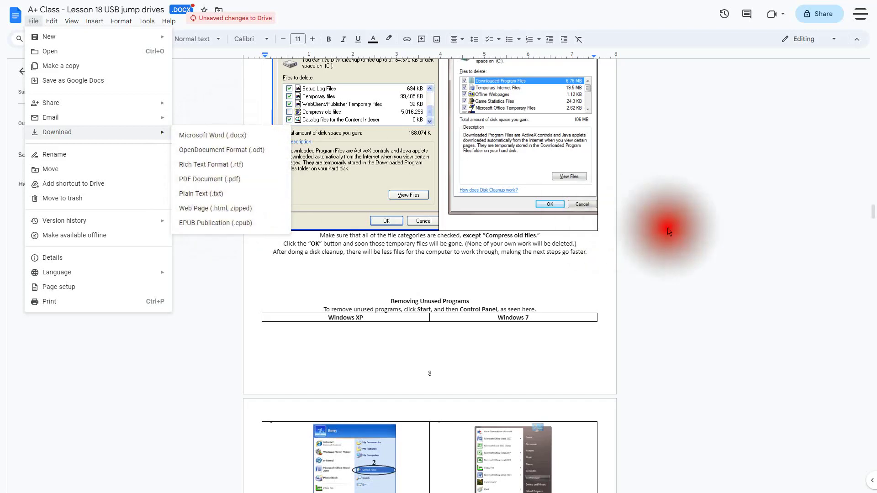
scroll(644, 233, "down", 3)
Step: Scroll through the Lesson 18 USB jump drives document to review its pages
scroll(644, 234, "down", 15)
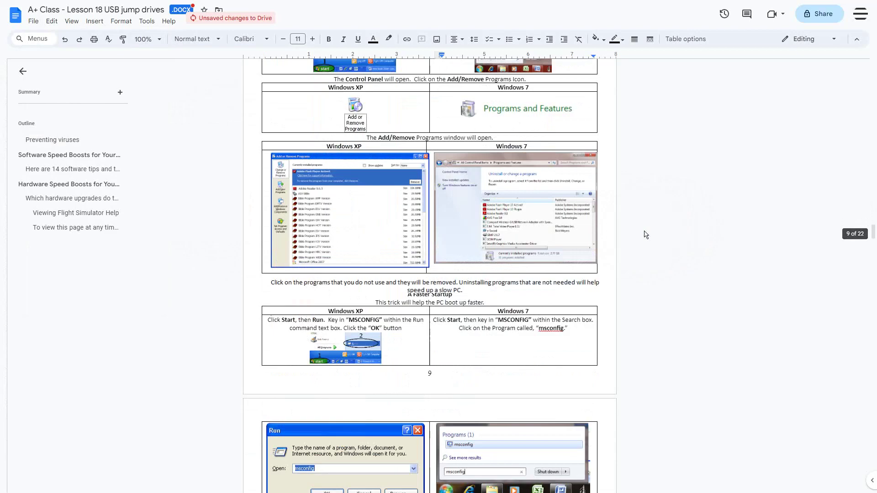
scroll(644, 234, "down", 13)
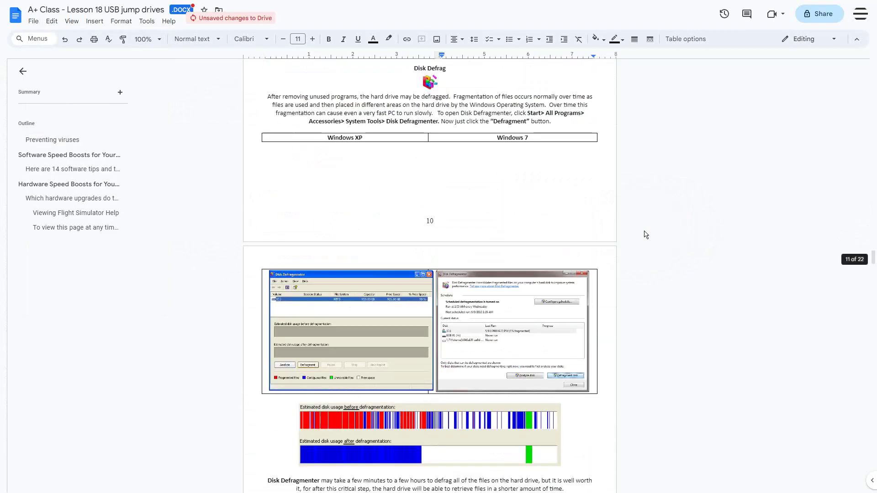
scroll(644, 234, "down", 5)
scroll(644, 235, "down", 3)
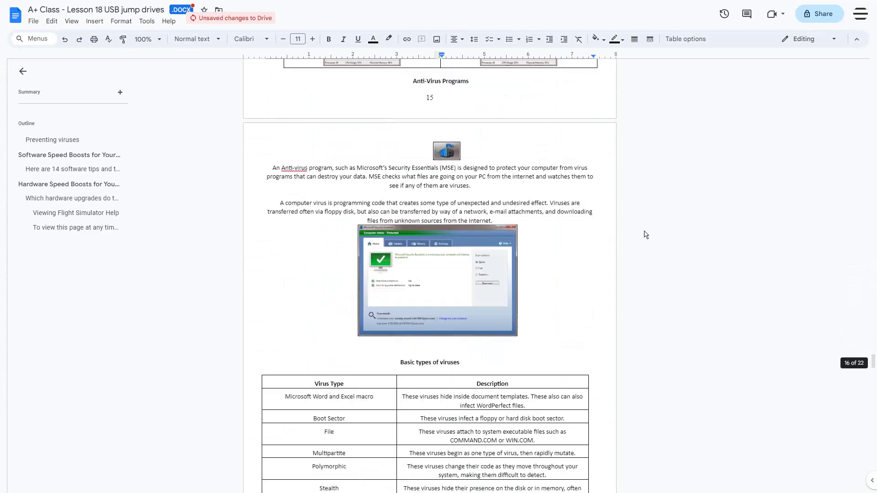
scroll(644, 234, "down", 8)
scroll(644, 234, "down", 5)
scroll(644, 235, "down", 10)
scroll(644, 235, "up", 20)
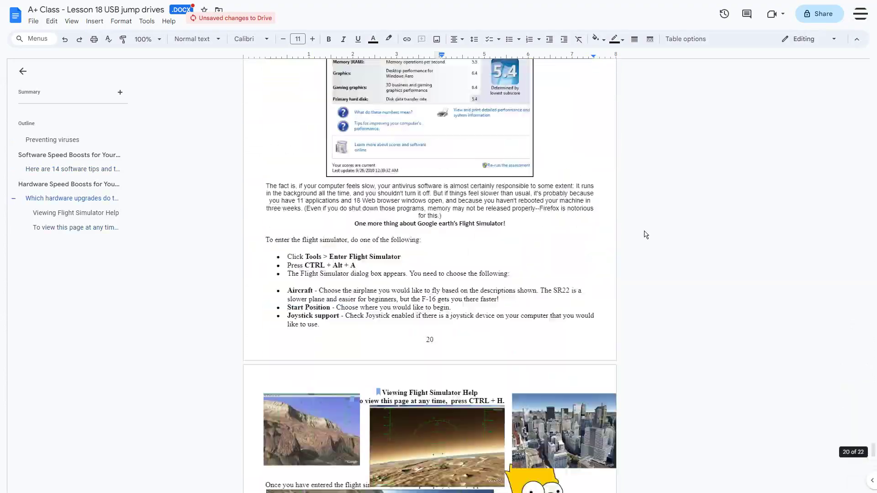
scroll(585, 141, "up", 20)
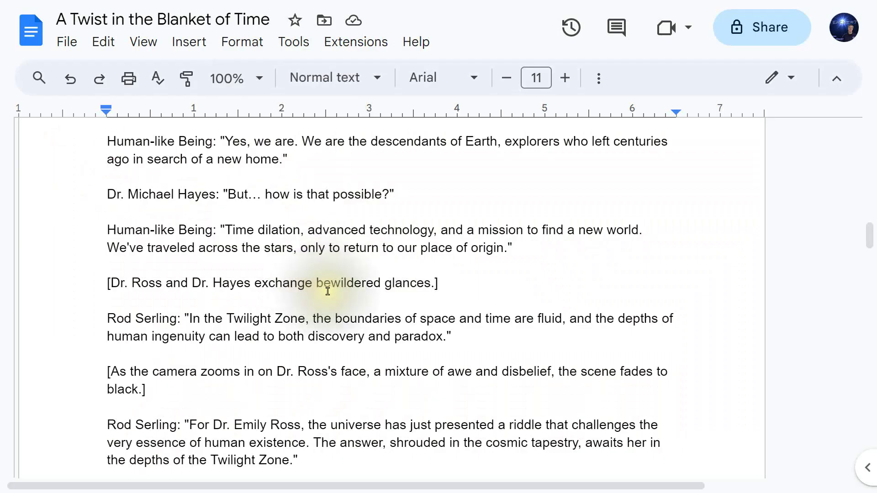
left_click(298, 44)
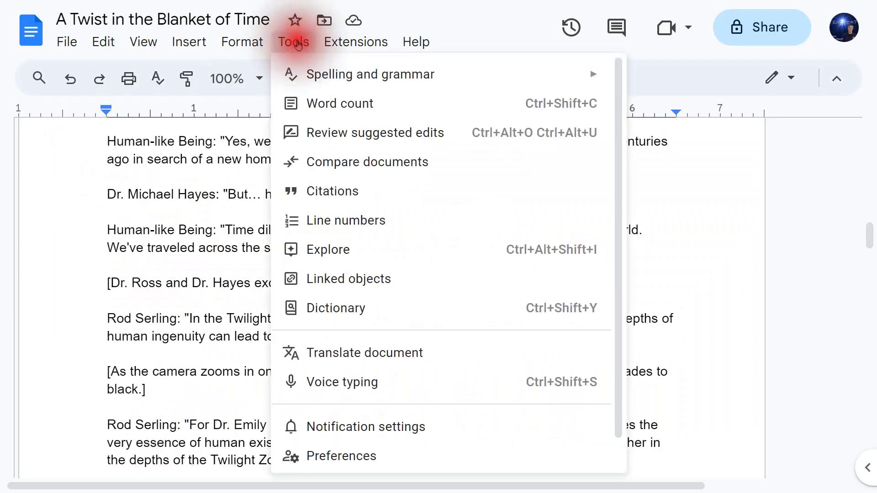
left_click(345, 106)
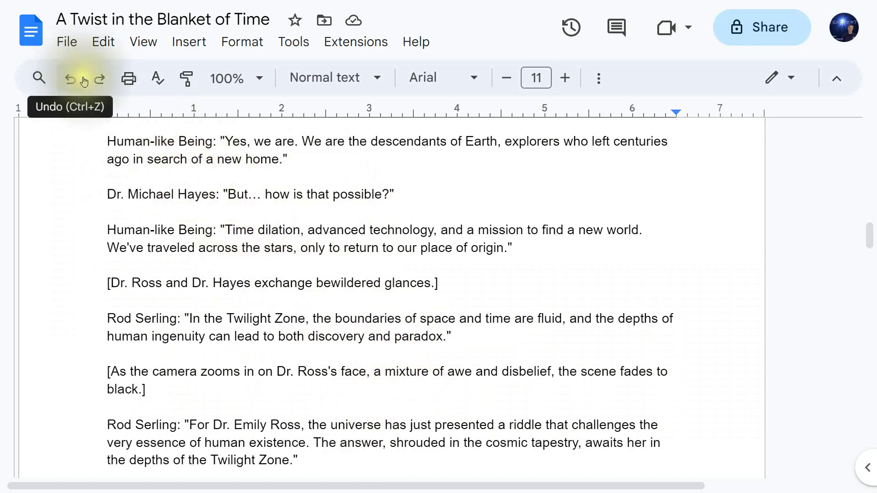
left_click(67, 43)
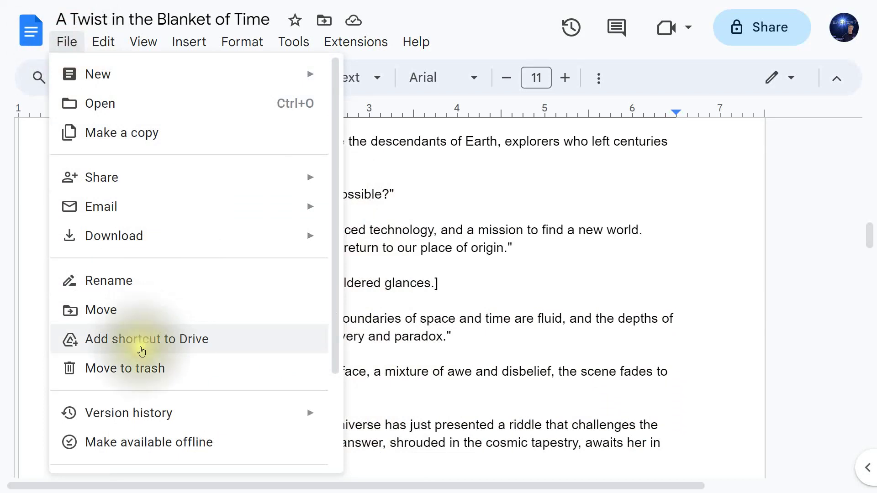
scroll(137, 424, "down", 2)
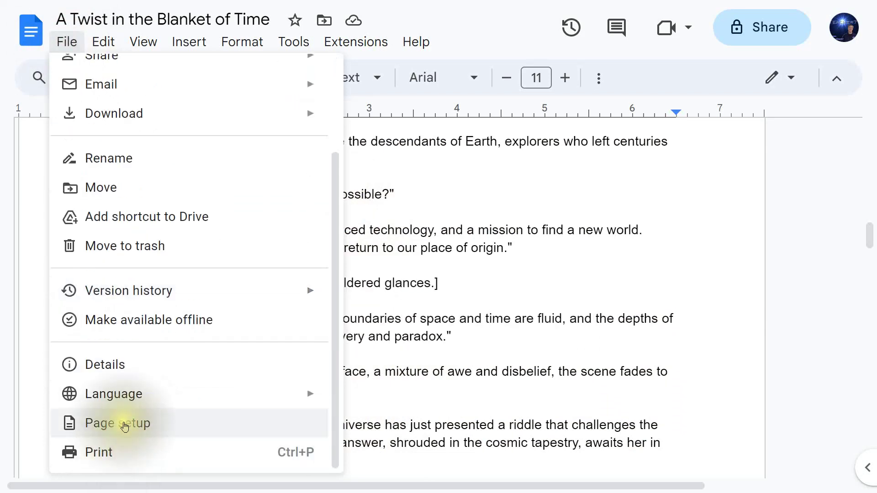
left_click(113, 424)
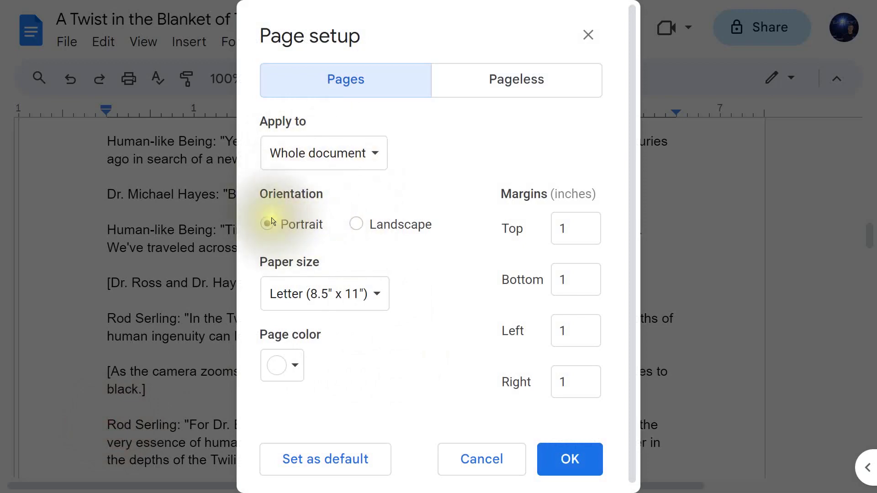
left_click(357, 225)
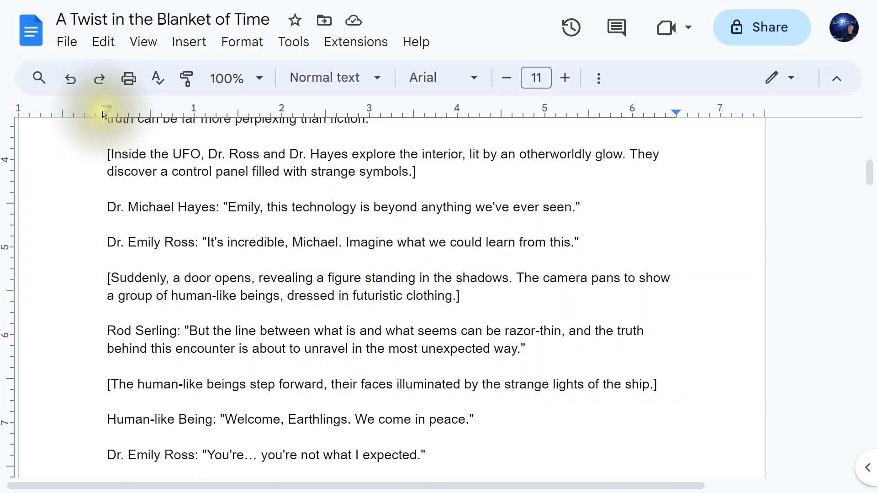
left_click(67, 42)
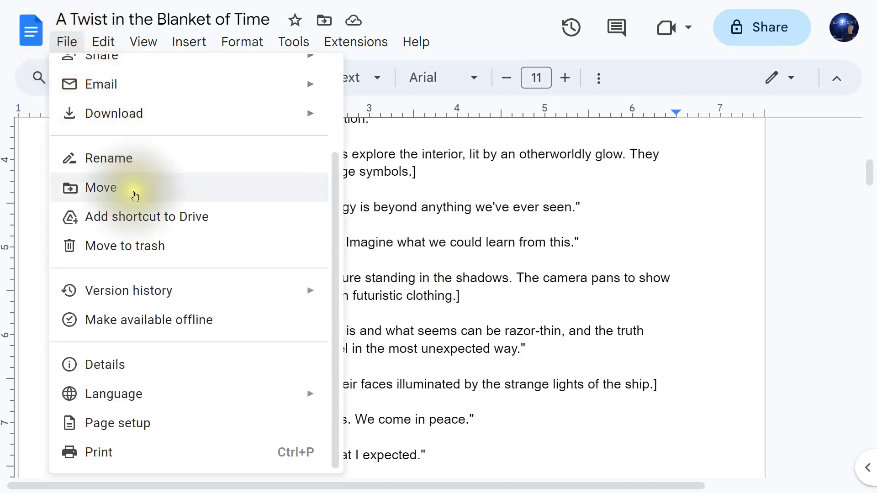
left_click(118, 426)
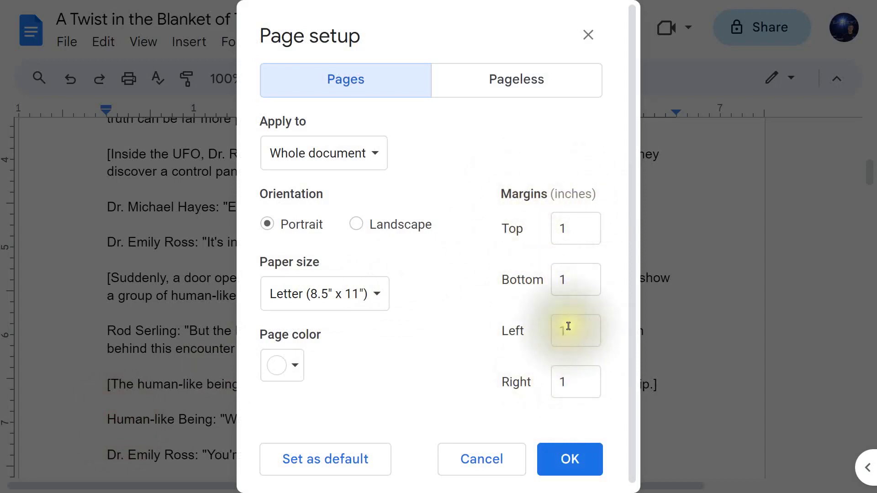
left_click(585, 230)
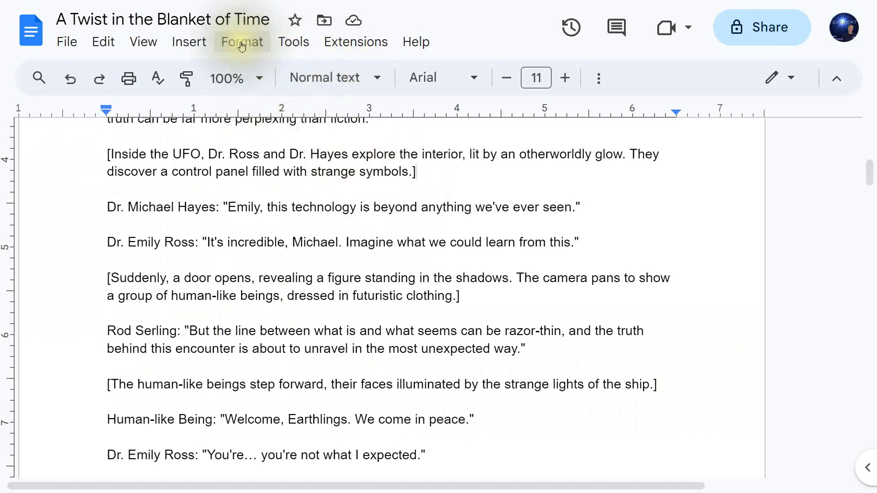
Step: Insert page numbers into the script using one of the page-number layouts
left_click(190, 43)
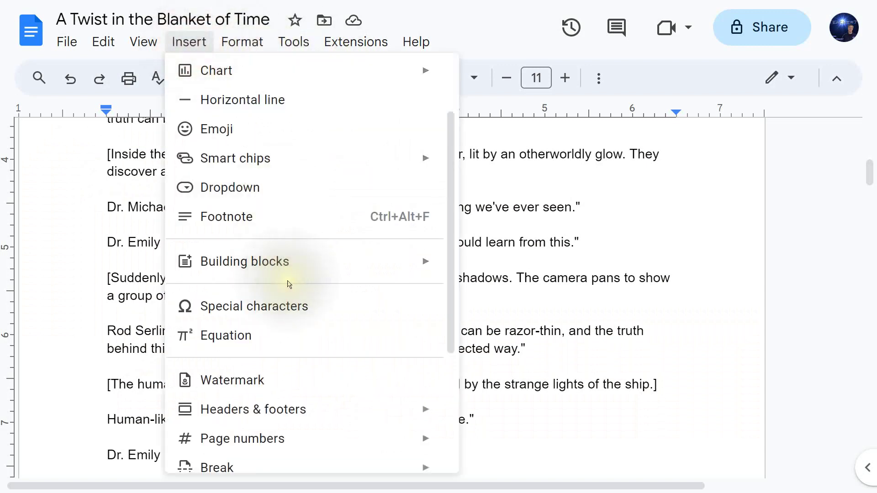
scroll(288, 284, "down", 2)
mouse_move(362, 346)
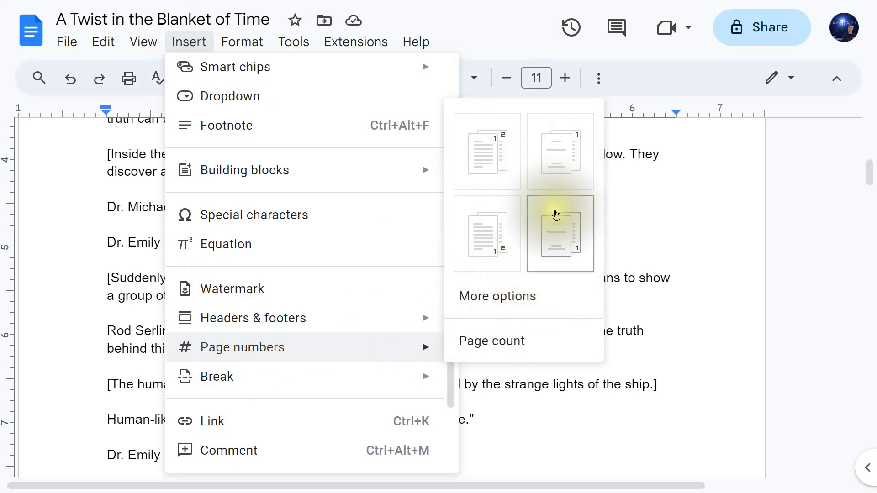
left_click(523, 296)
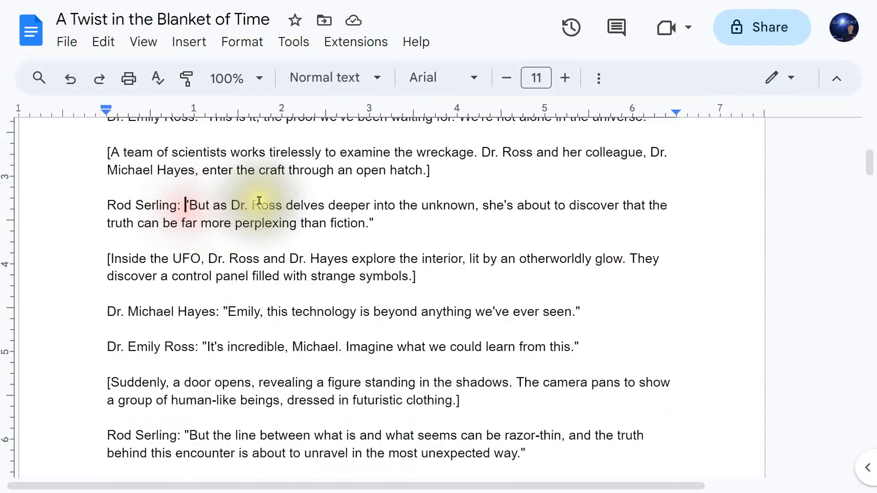
Step: Try a 2.00-inch left indent on the paragraphs from Rod Serling's line, revert it, then select the four crash-site paragraphs
type("\"")
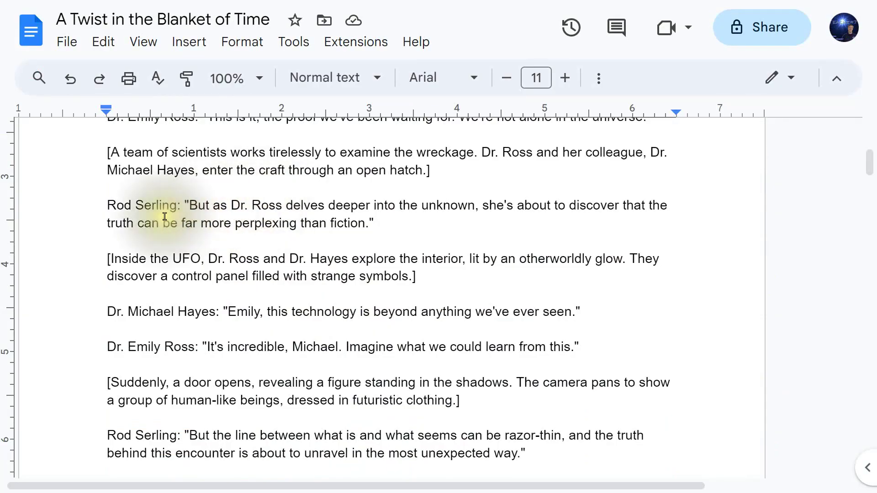
left_click_drag(104, 203, 622, 348)
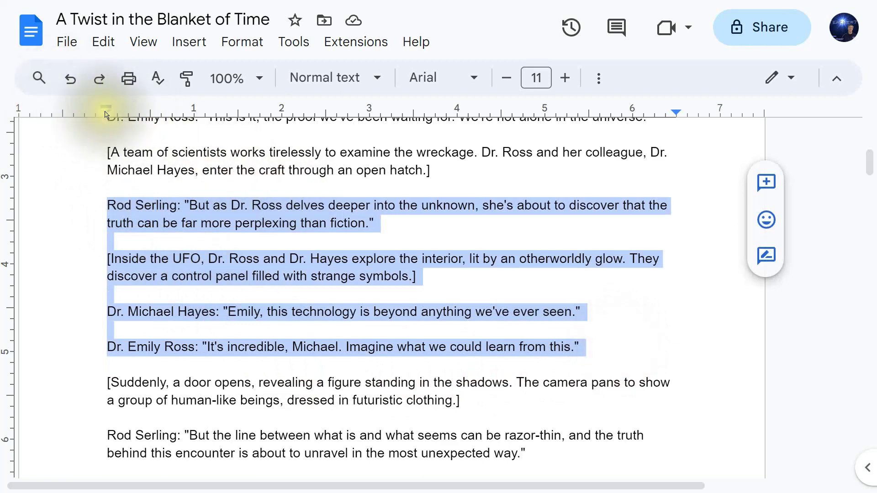
left_click_drag(105, 115, 194, 114)
left_click_drag(281, 115, 237, 115)
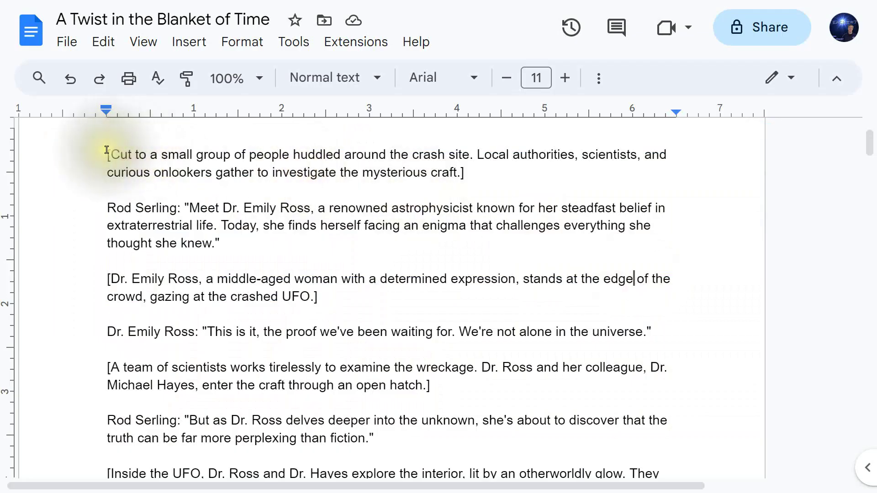
left_click_drag(107, 149, 697, 333)
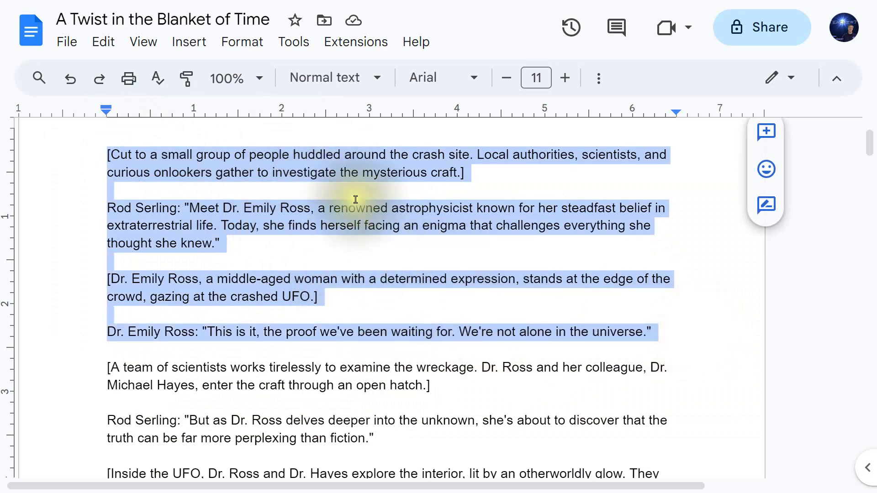
Step: Apply Double line spacing to the four selected opening script paragraphs
left_click(599, 79)
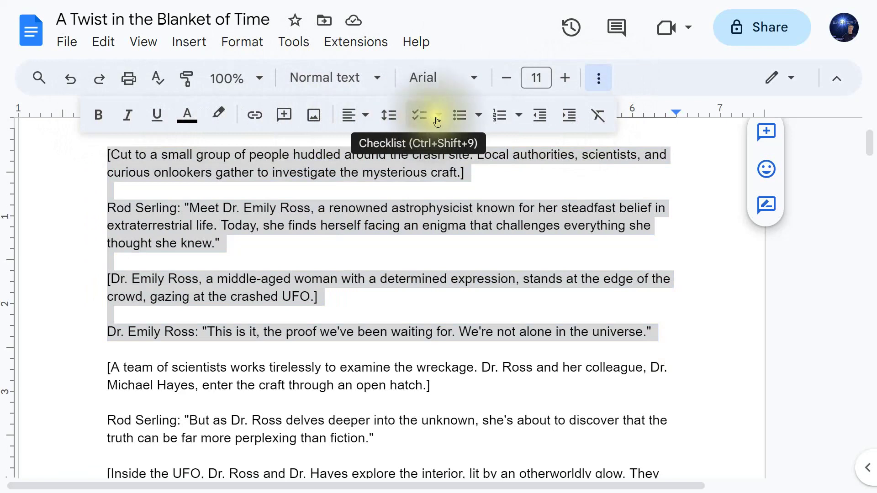
left_click(392, 119)
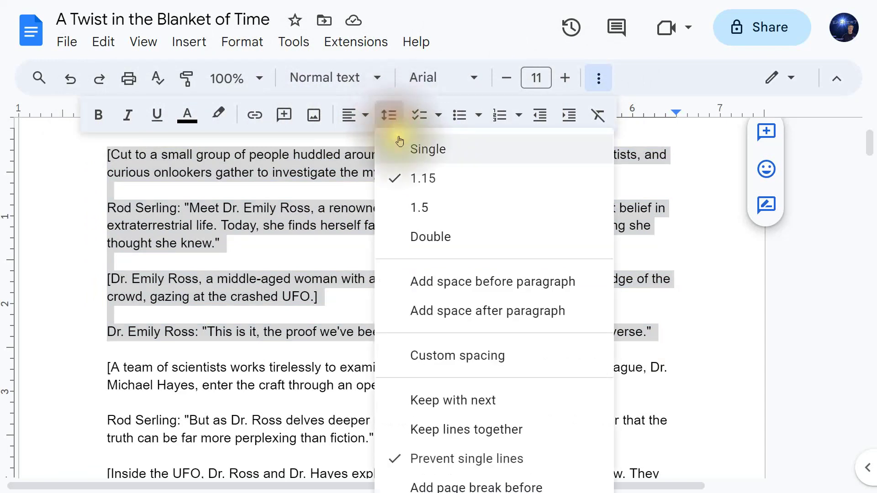
left_click(428, 238)
scroll(476, 292, "up", 2)
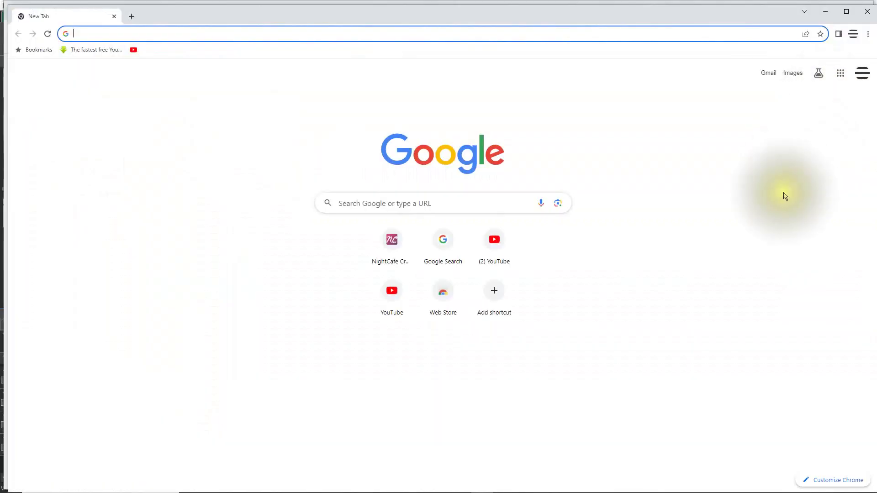
Step: Go to Google Drive's My Drive from the apps grid and maximize the Chrome window
left_click(840, 76)
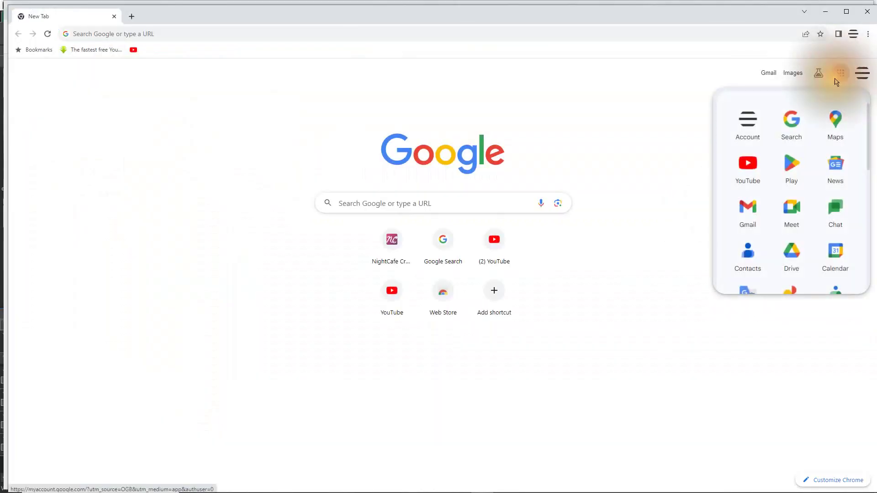
left_click(792, 252)
key("super+Up")
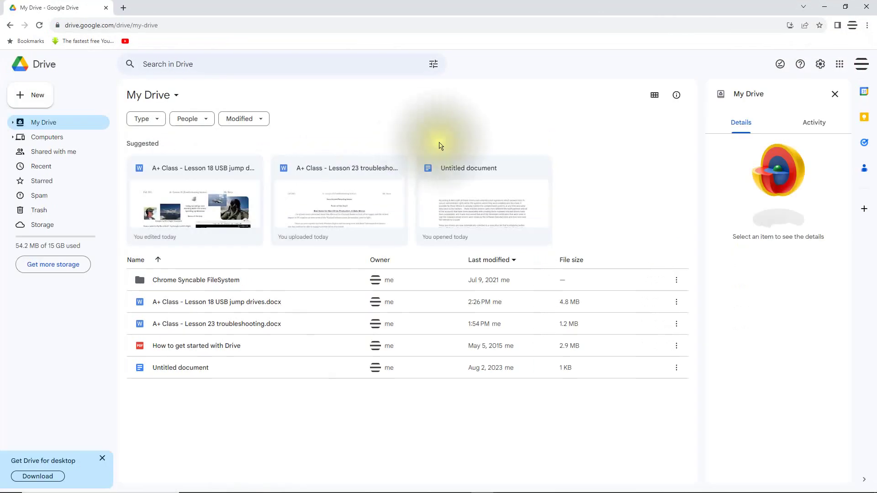
left_click(821, 66)
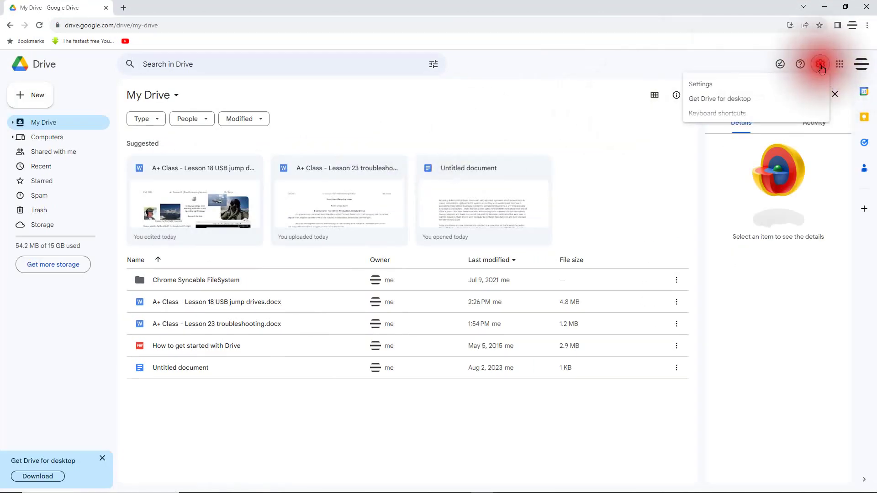
Step: Open Drive's General settings and review the Uploads conversion checkbox and offline access option
left_click(710, 90)
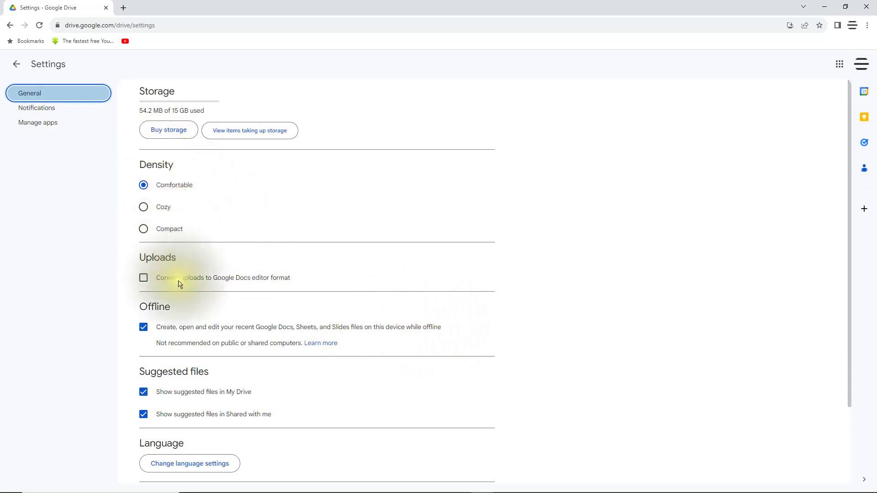
left_click(143, 328)
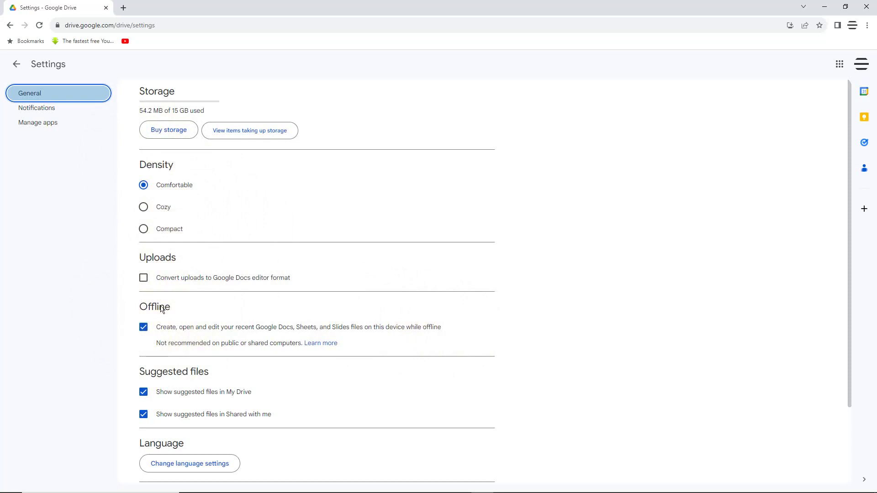
left_click(168, 322)
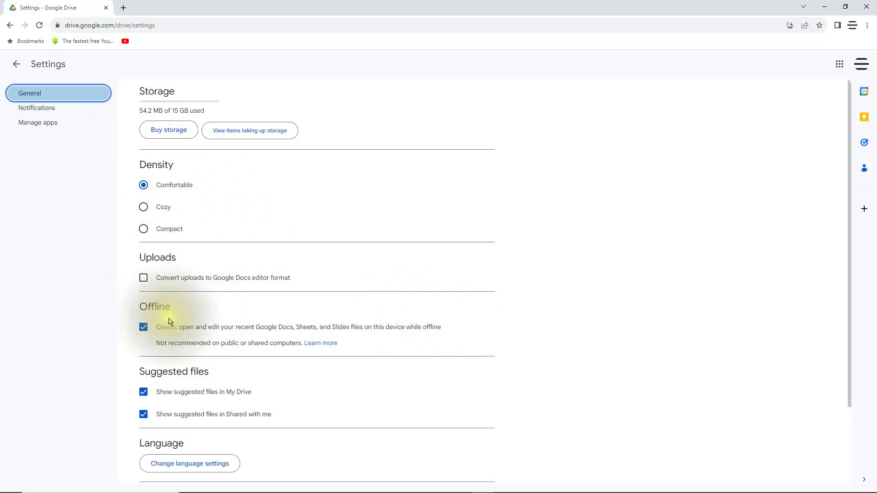